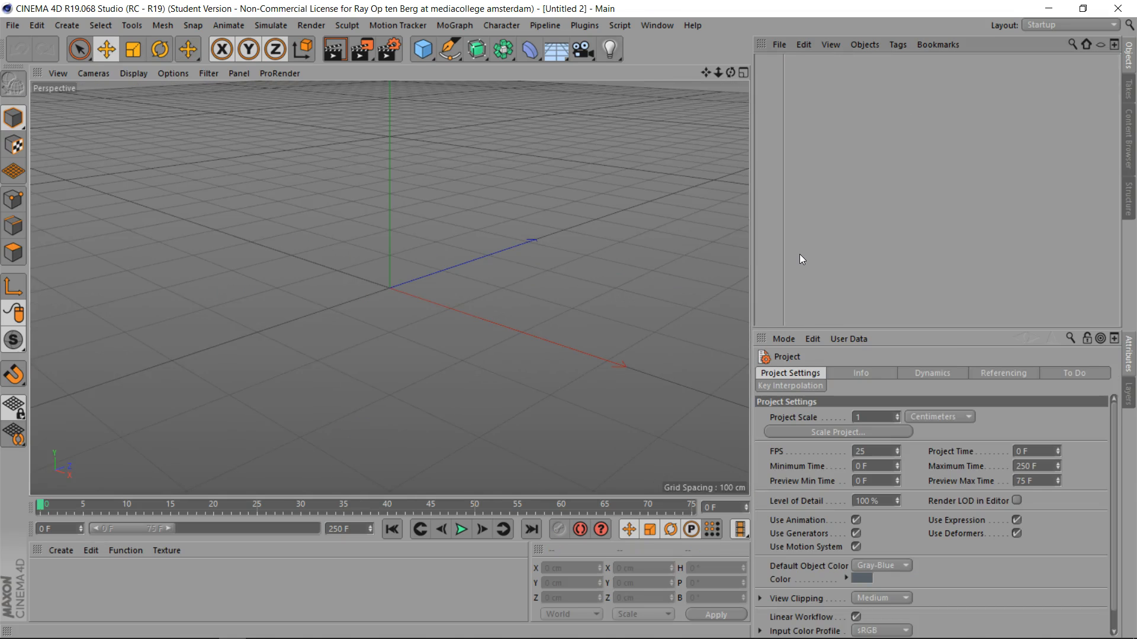
Add a sphere primitive to the scene and set its segments to 36.
left_click_drag(423, 49, 714, 95)
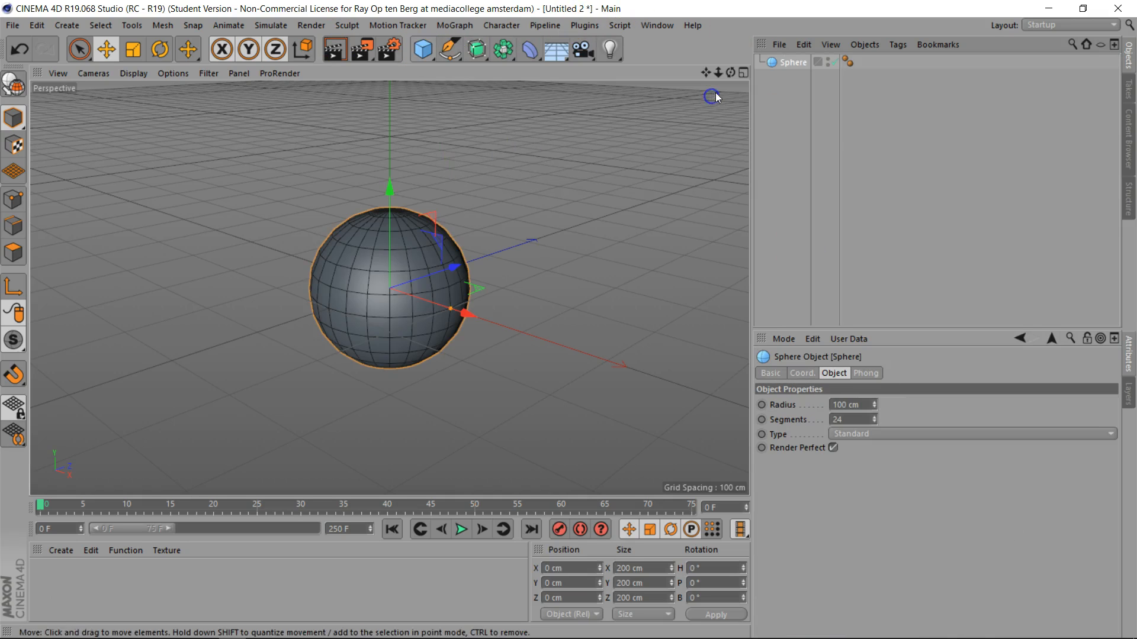
left_click(850, 418)
type("36")
key("Return")
left_click_drag(730, 72, 693, 102)
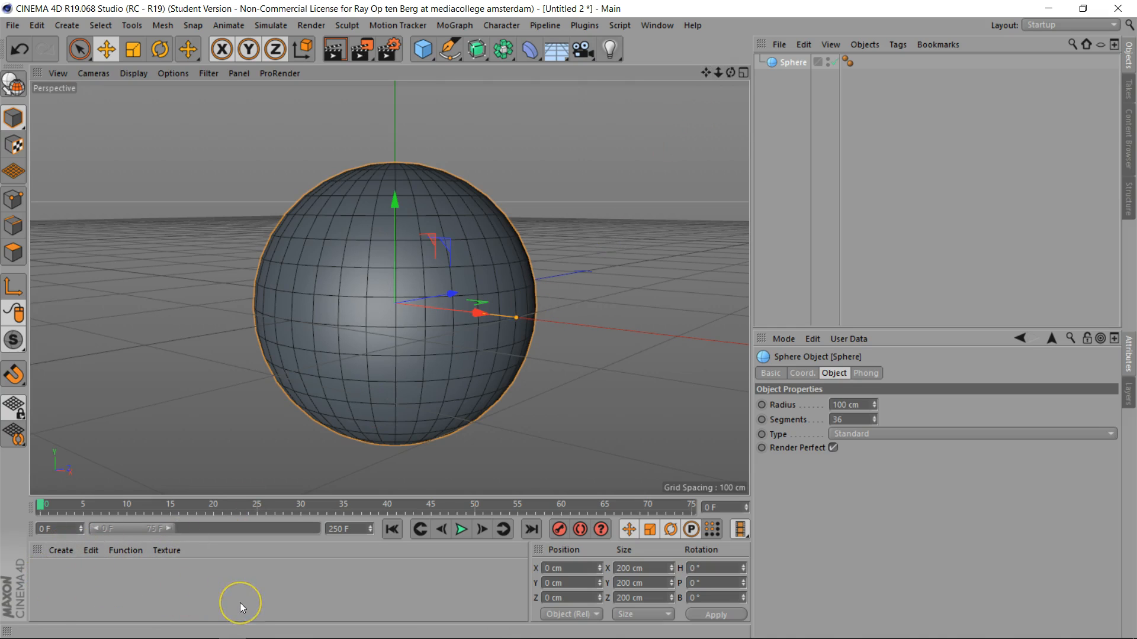
Create a new standard material and apply it to the sphere.
left_click(54, 549)
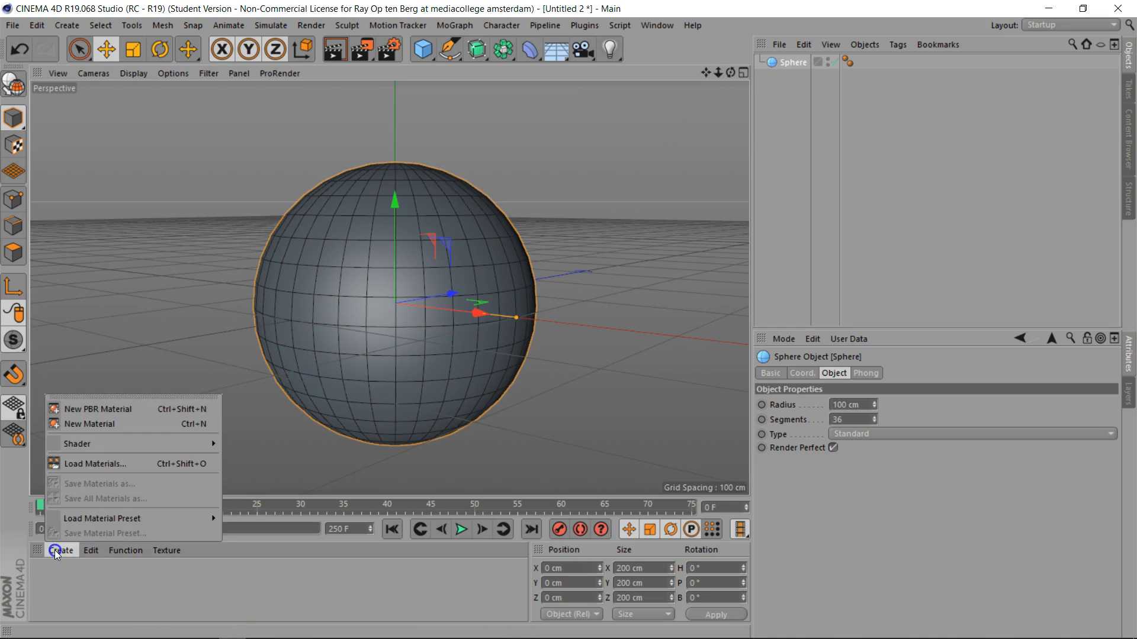
left_click(113, 426)
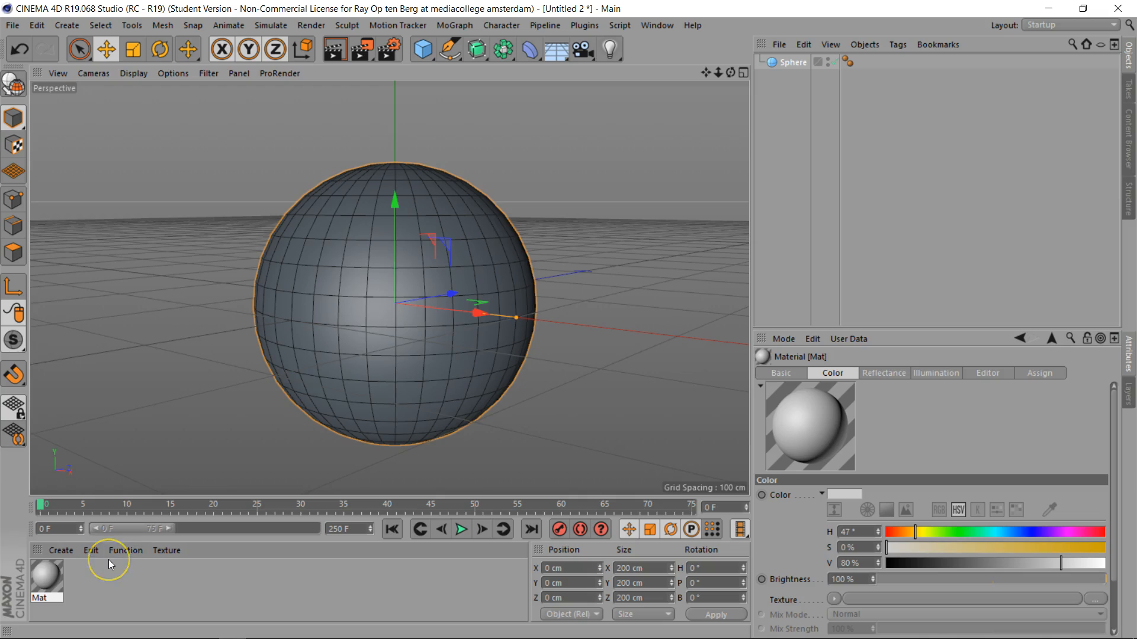
left_click_drag(49, 575, 800, 65)
Set the material's default specular reflectance to 58% specular strength and 100% width.
left_click(47, 576)
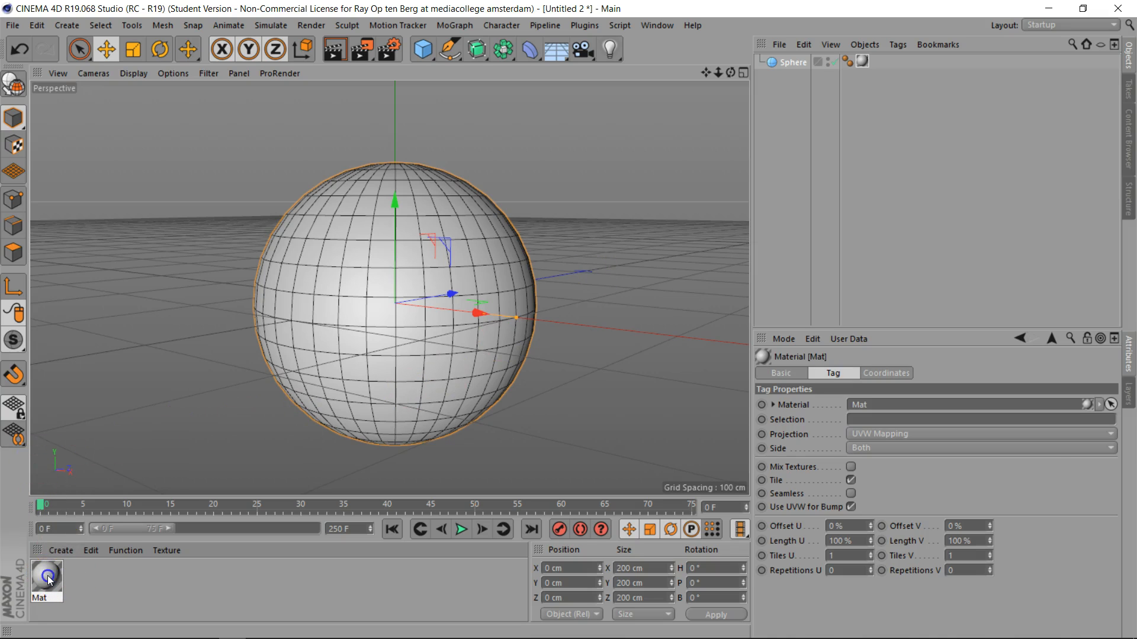
double_click(48, 578)
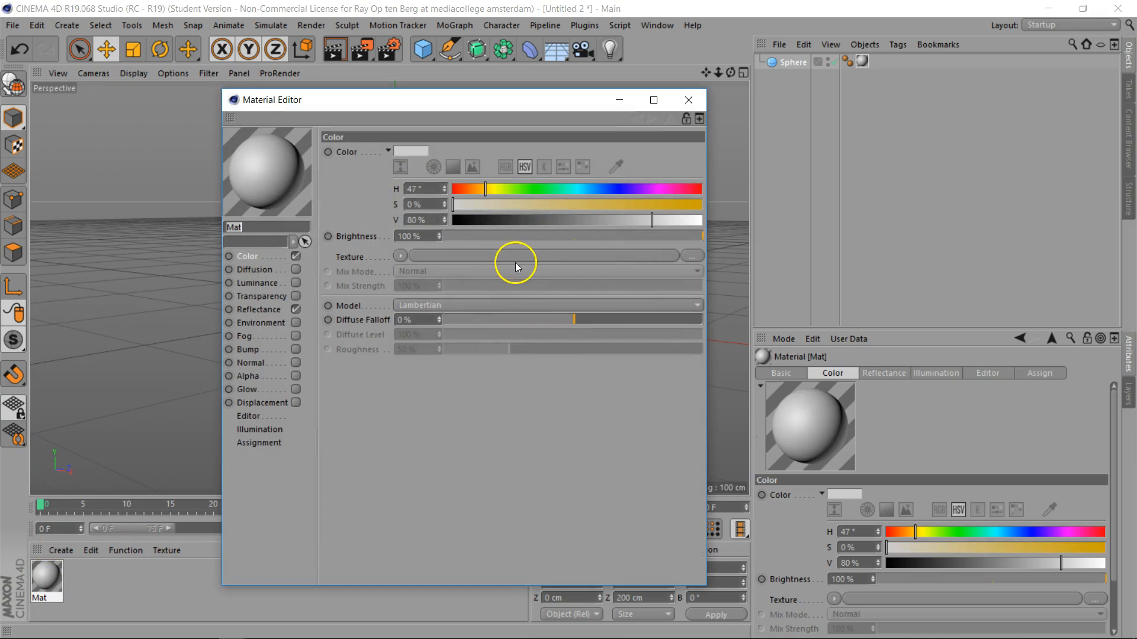
left_click(260, 310)
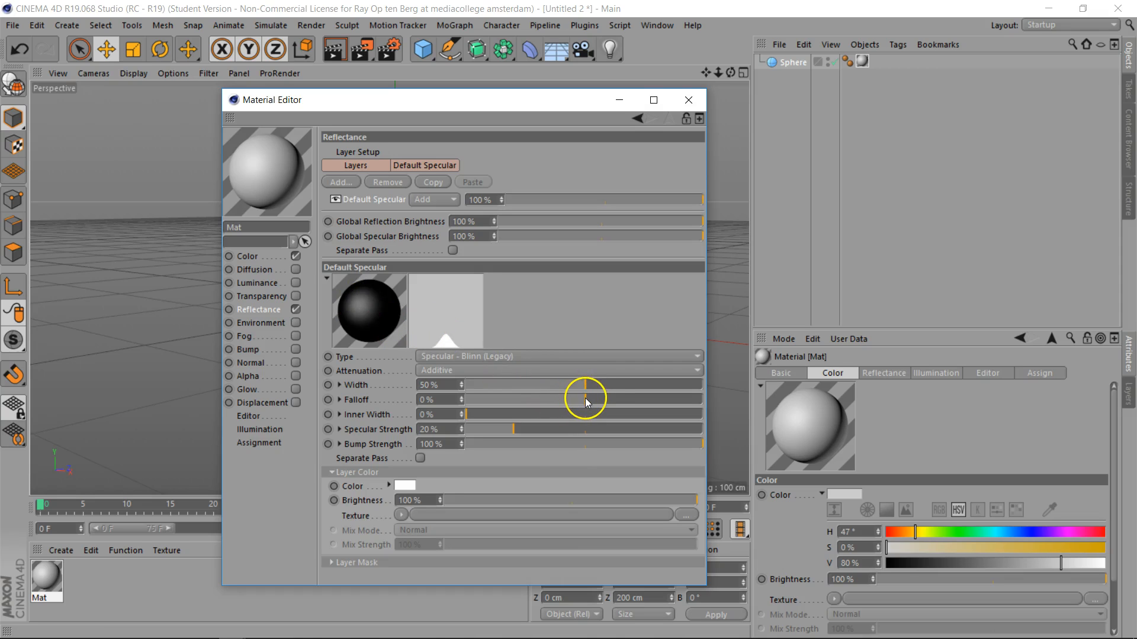
left_click_drag(514, 434, 603, 442)
left_click_drag(585, 376, 741, 393)
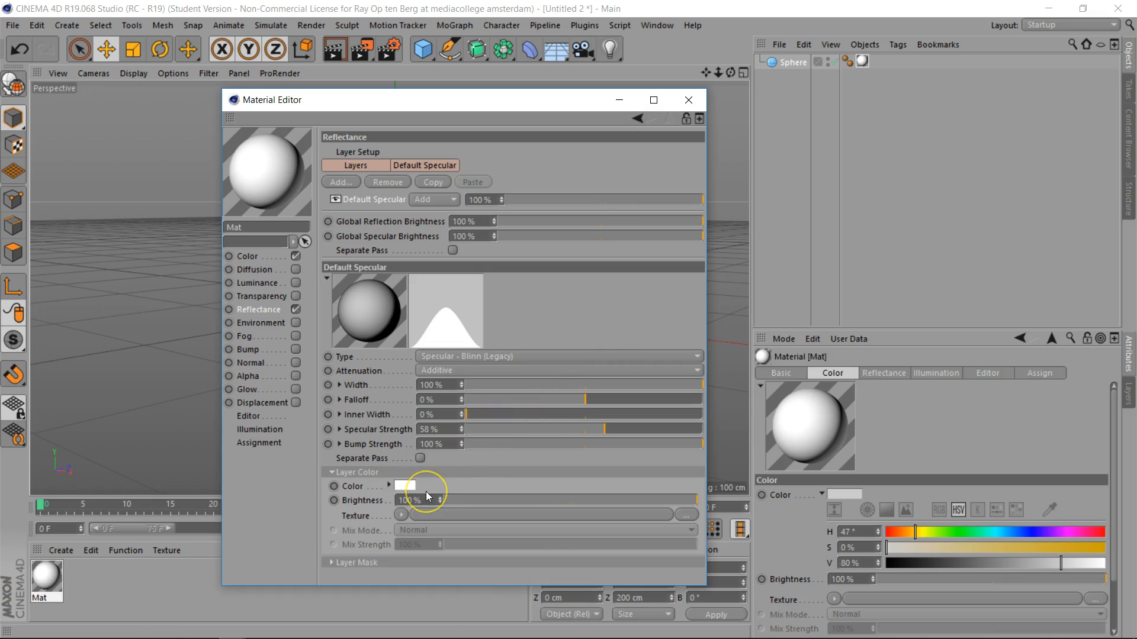
Change the default specular layer color to a saturated orange.
left_click(406, 485)
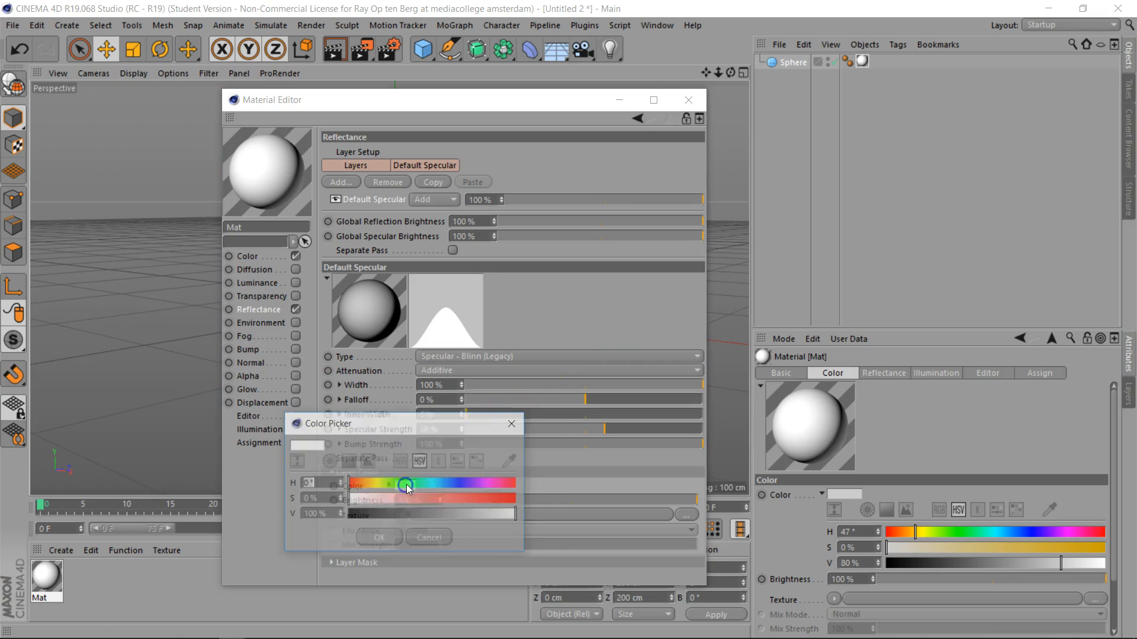
left_click_drag(368, 484, 365, 485)
left_click(446, 499)
left_click(358, 402)
left_click_drag(450, 499, 474, 499)
left_click(386, 538)
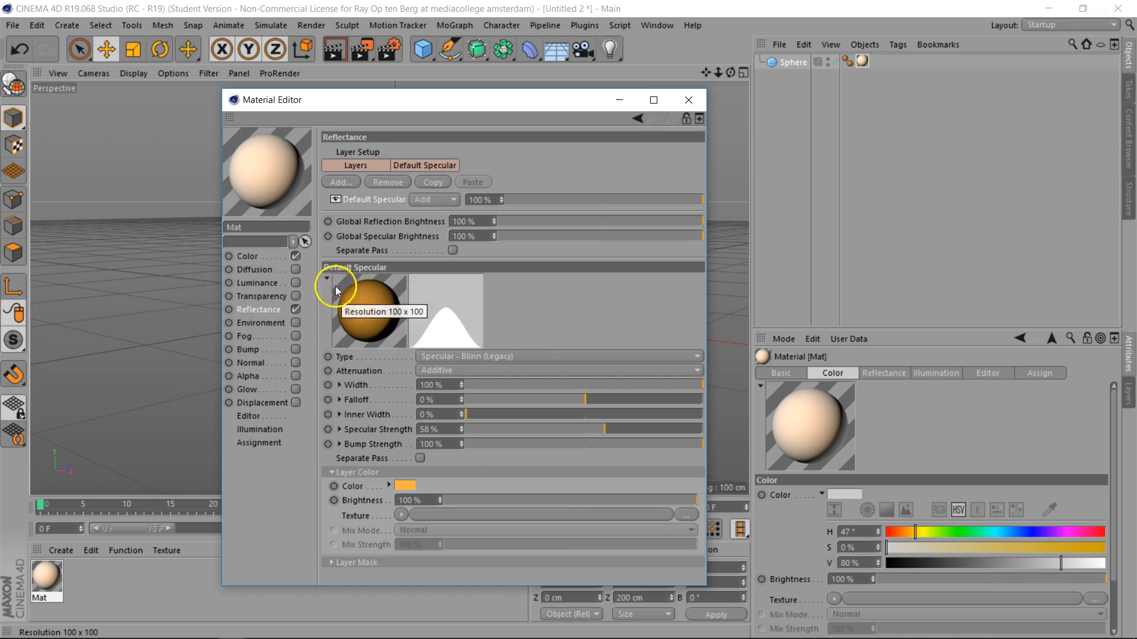
Load a Tiles surface shader as the color channel's texture and set its pattern to Lines 1.
left_click(237, 254)
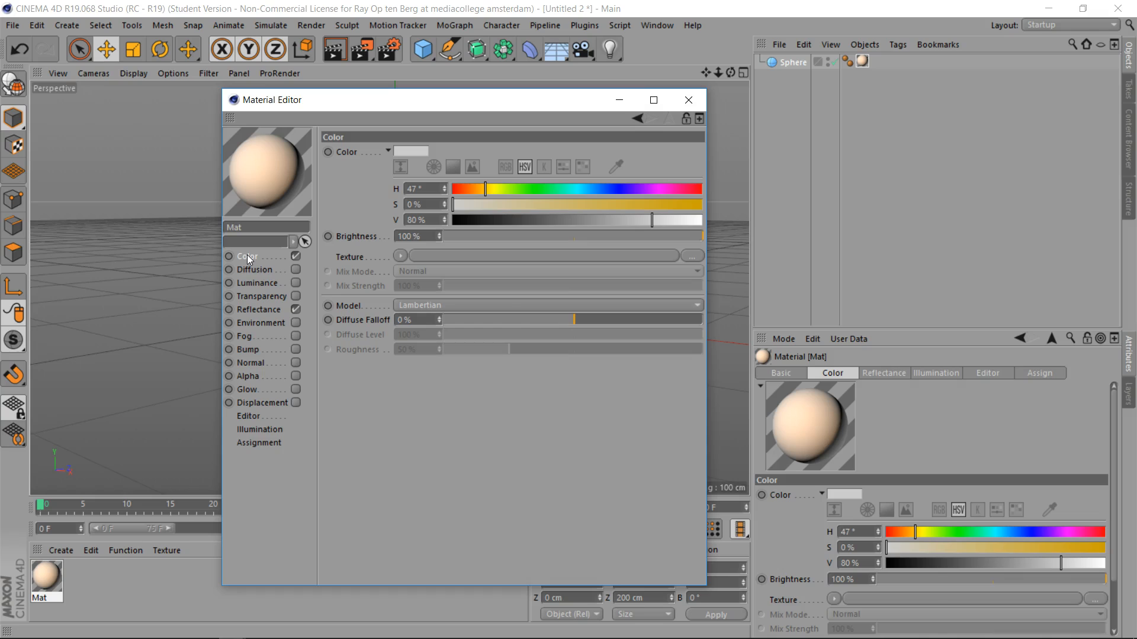
left_click(402, 256)
mouse_move(434, 563)
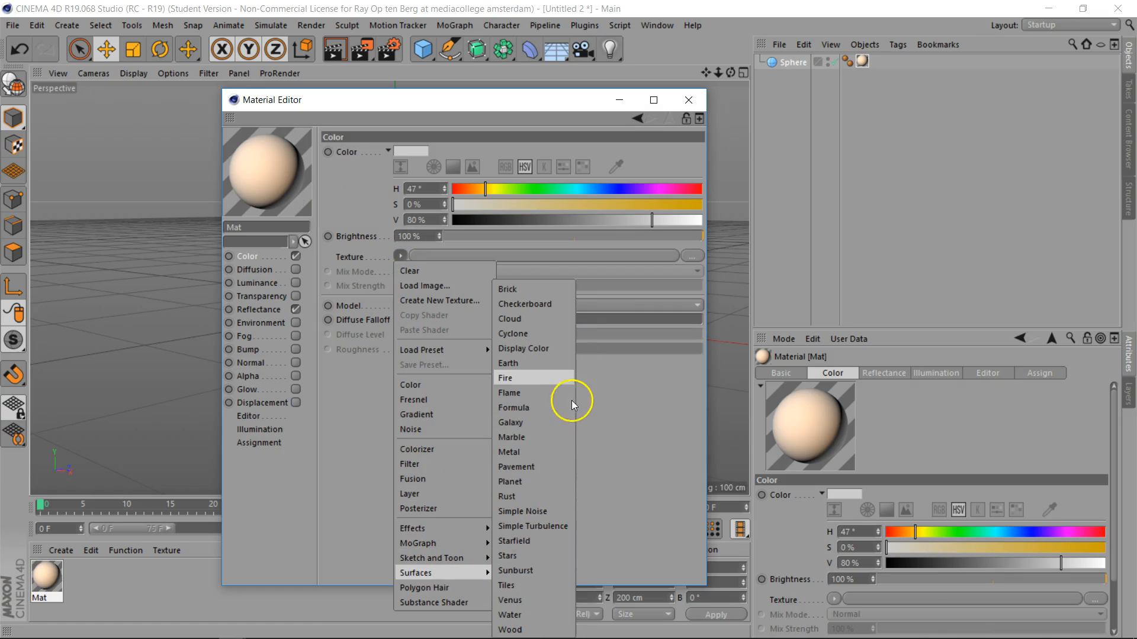
left_click(538, 586)
left_click(514, 258)
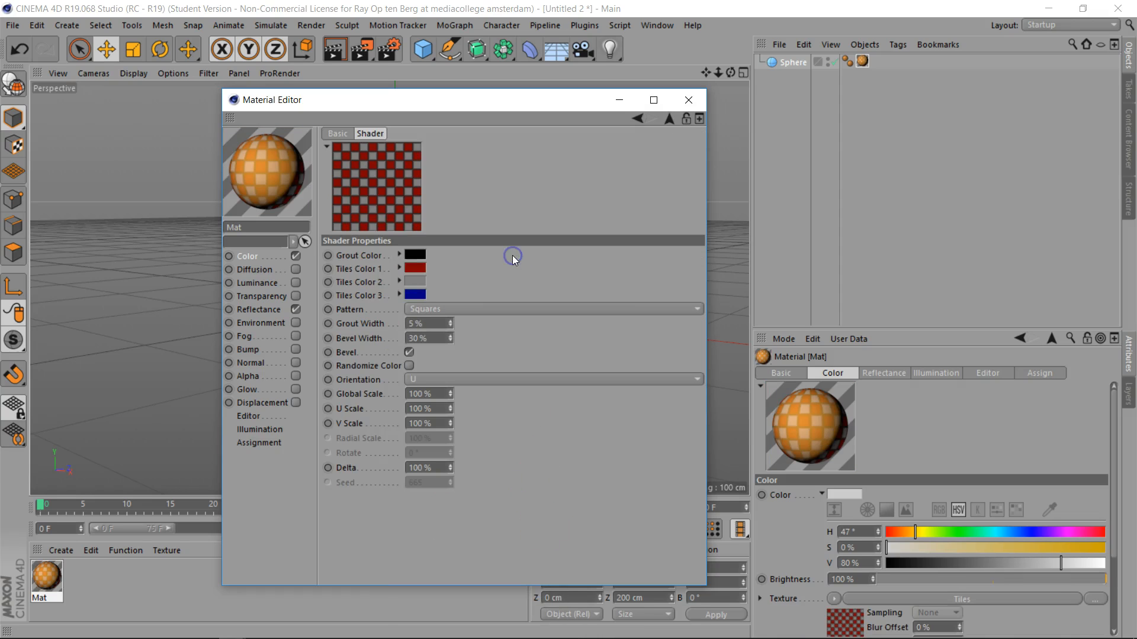
left_click(448, 308)
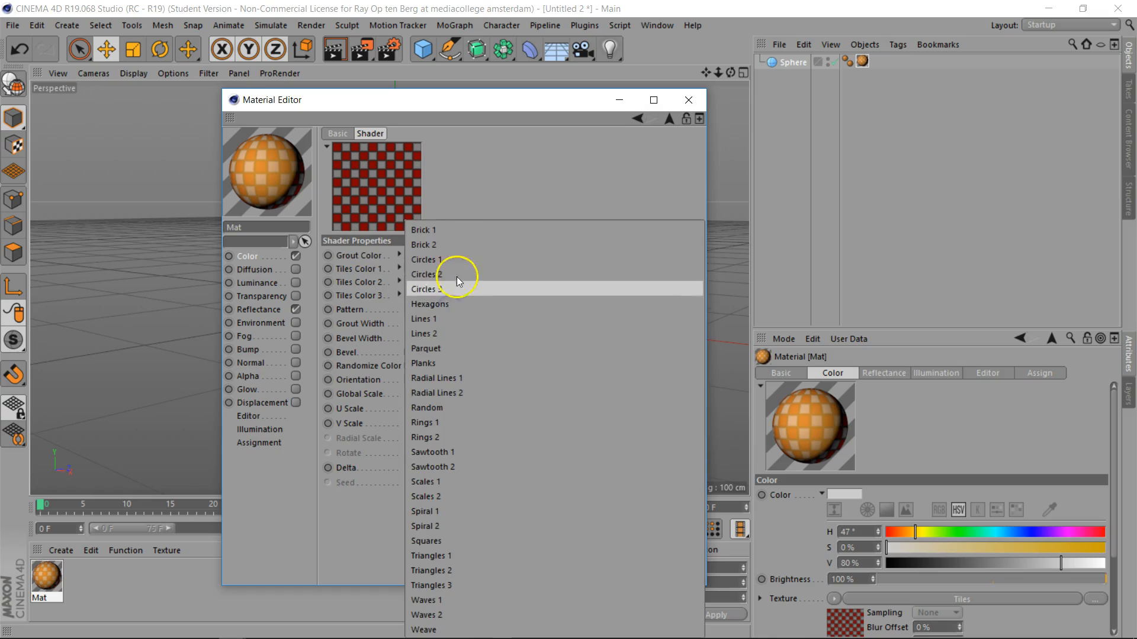
left_click(435, 320)
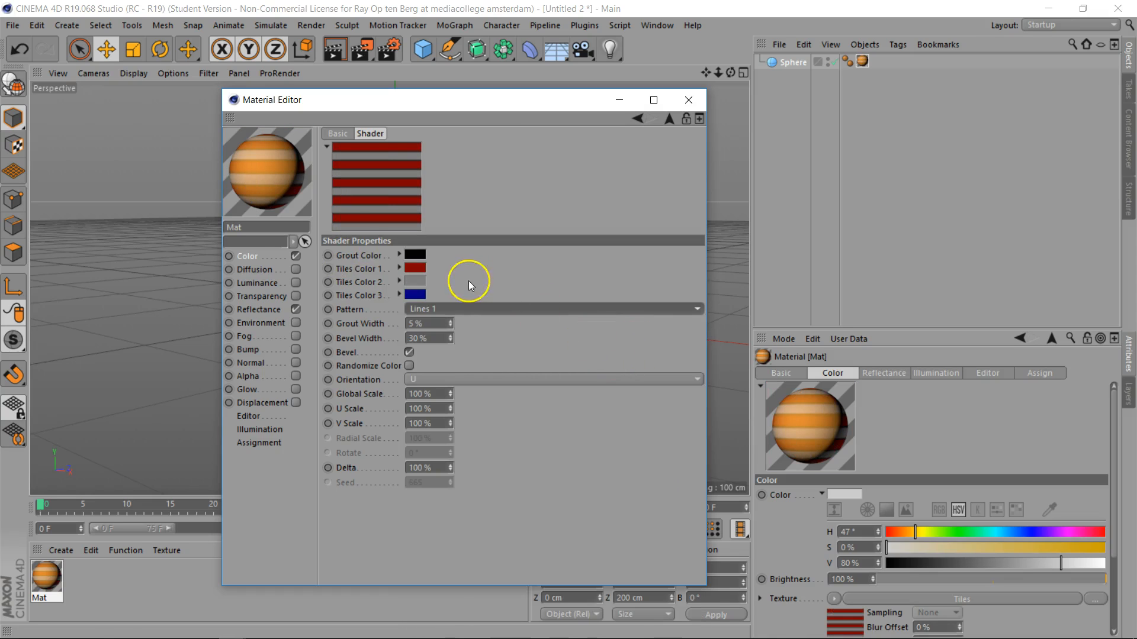
Change the Tiles shader's tile colors 1, 2 and 3 to pure white.
left_click(418, 269)
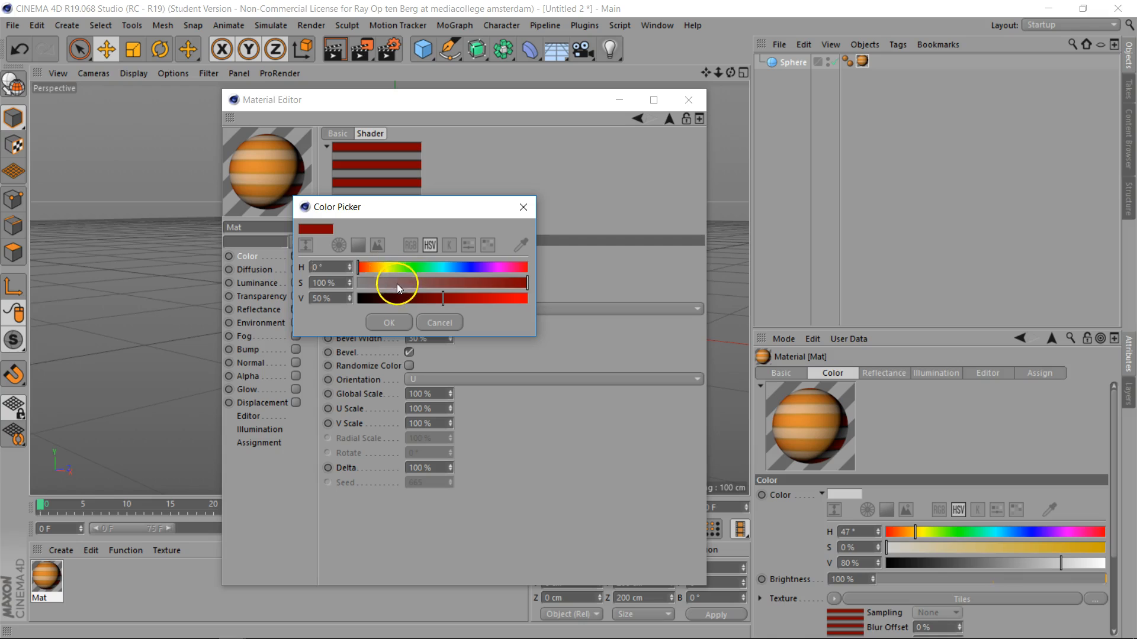
left_click_drag(396, 283, 357, 283)
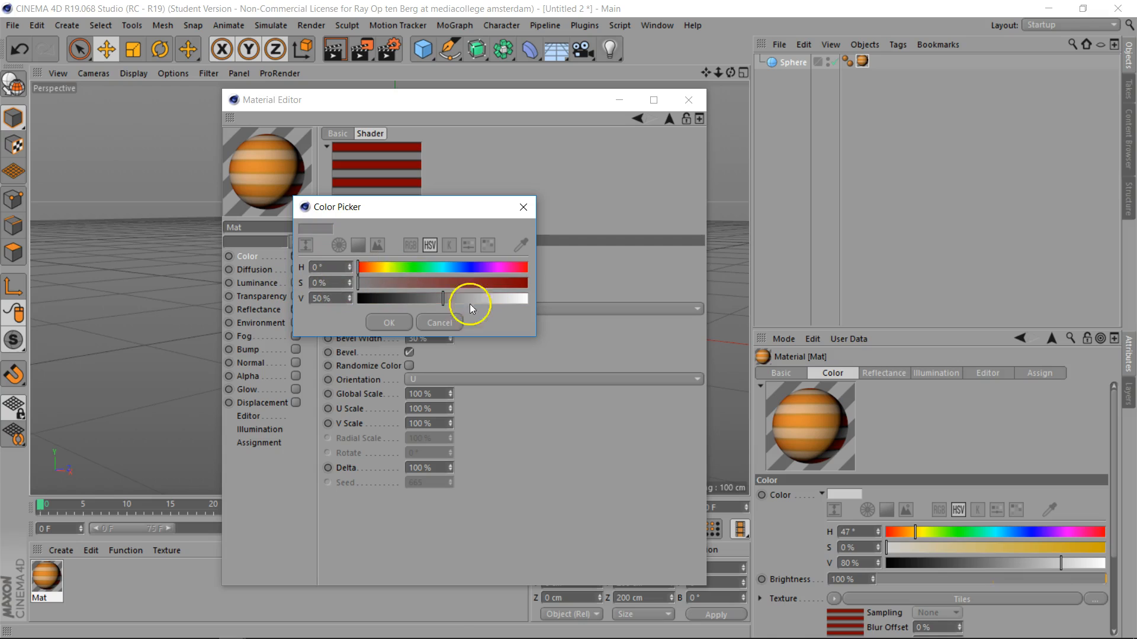
left_click(391, 322)
left_click(416, 282)
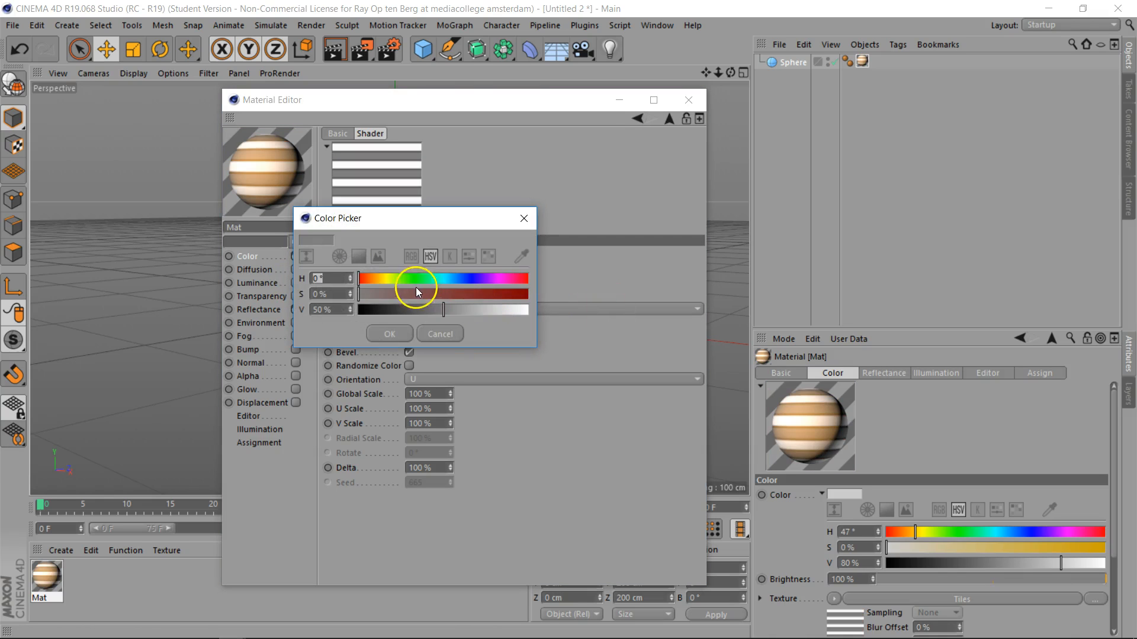
left_click(527, 309)
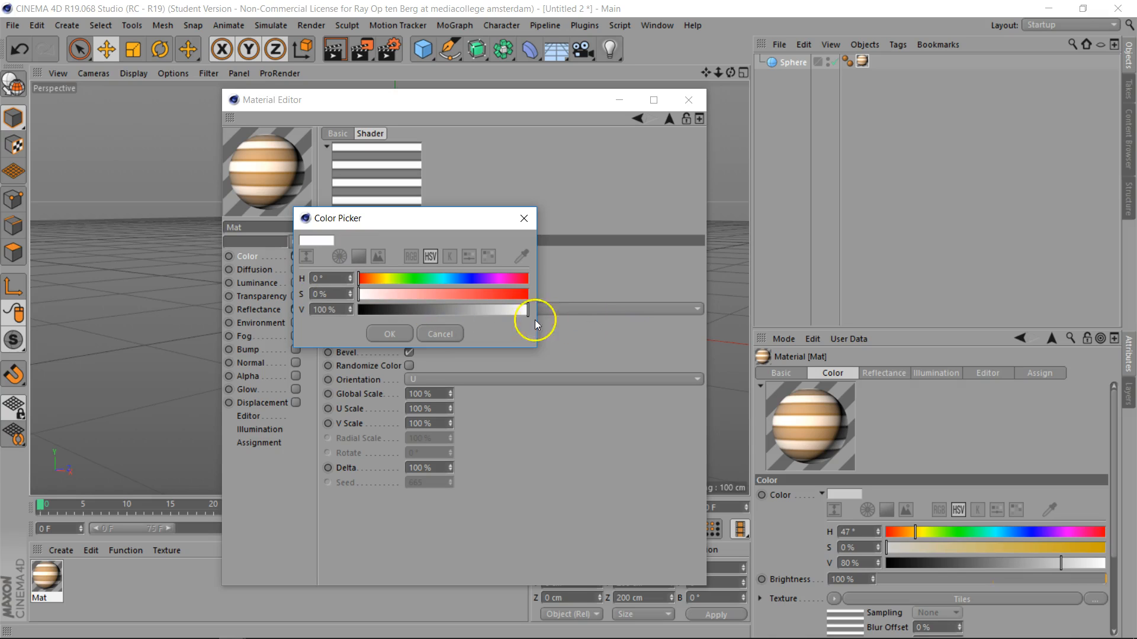
left_click(404, 334)
left_click(415, 296)
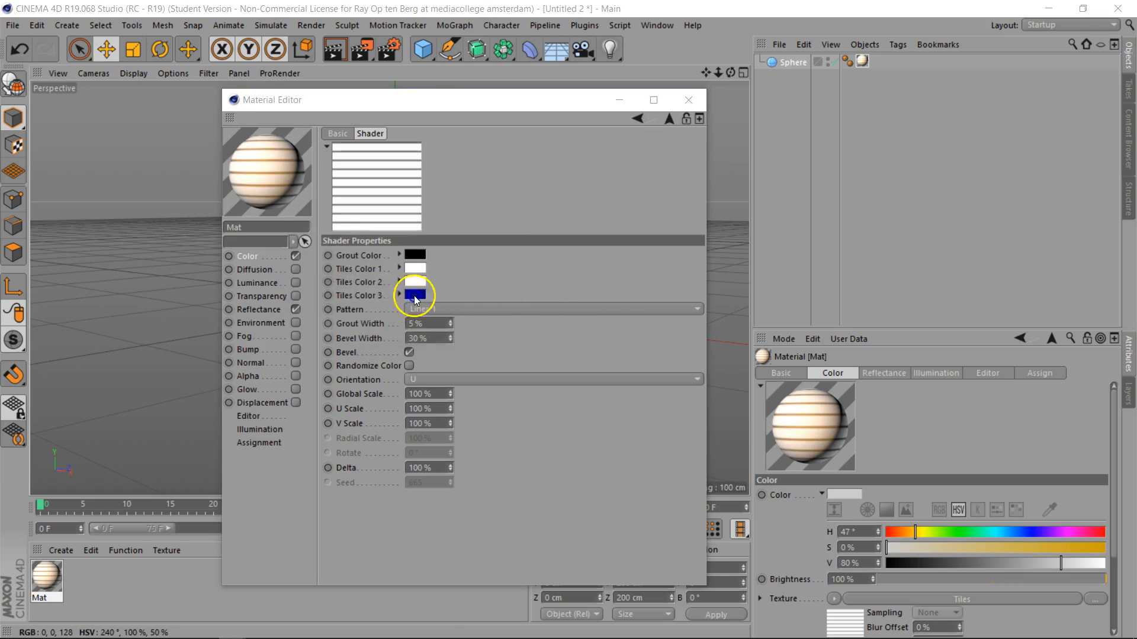
left_click_drag(449, 306, 292, 306)
left_click(441, 325)
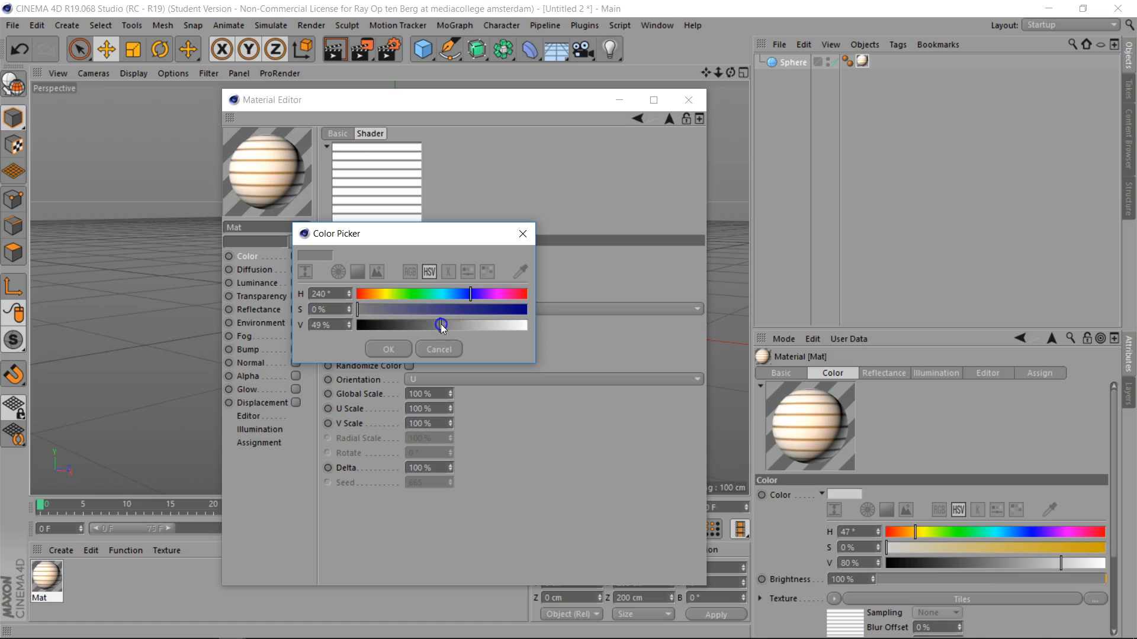
left_click_drag(441, 325, 572, 332)
left_click(392, 345)
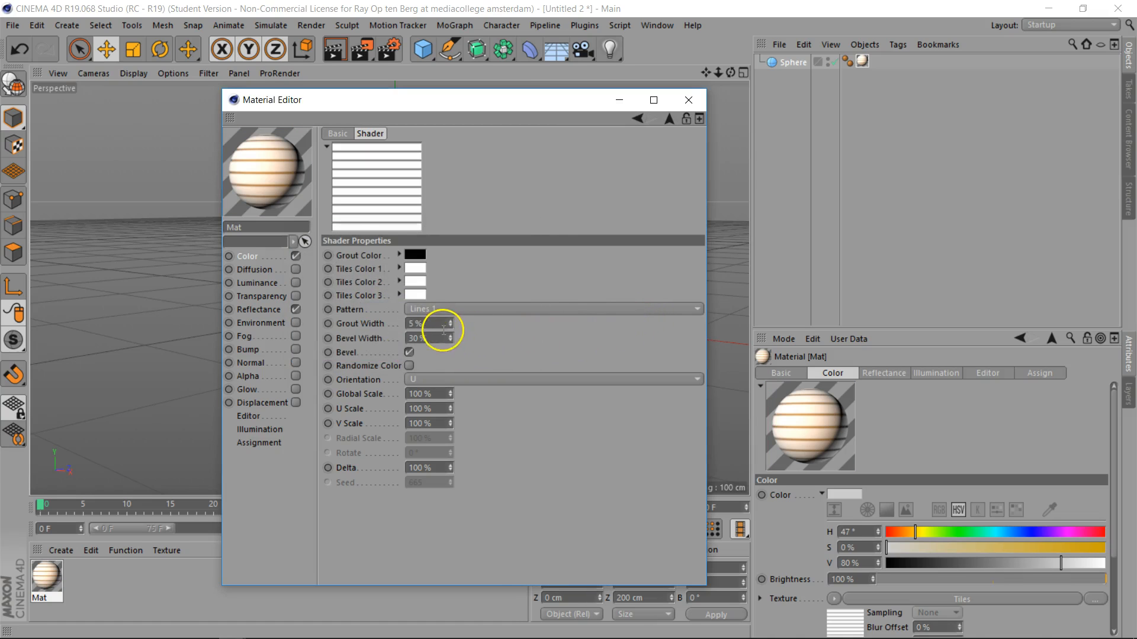
Set the Tiles shader's grout width to 3% and bevel width to 100%.
double_click(434, 324)
type("3")
key("Return")
double_click(440, 338)
type("100")
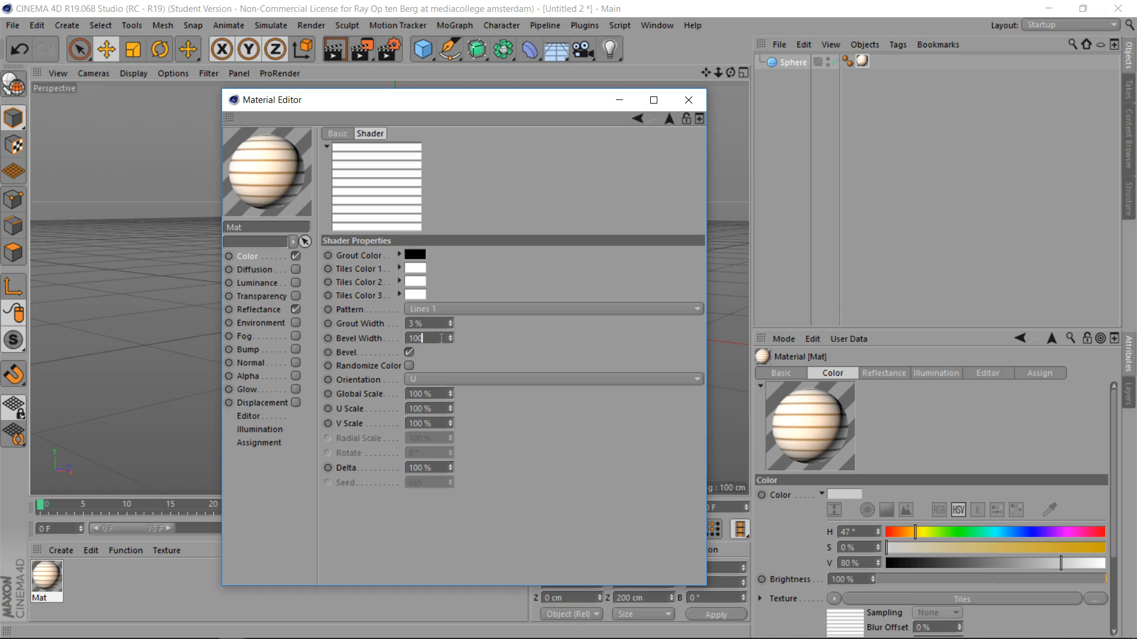
key("Return")
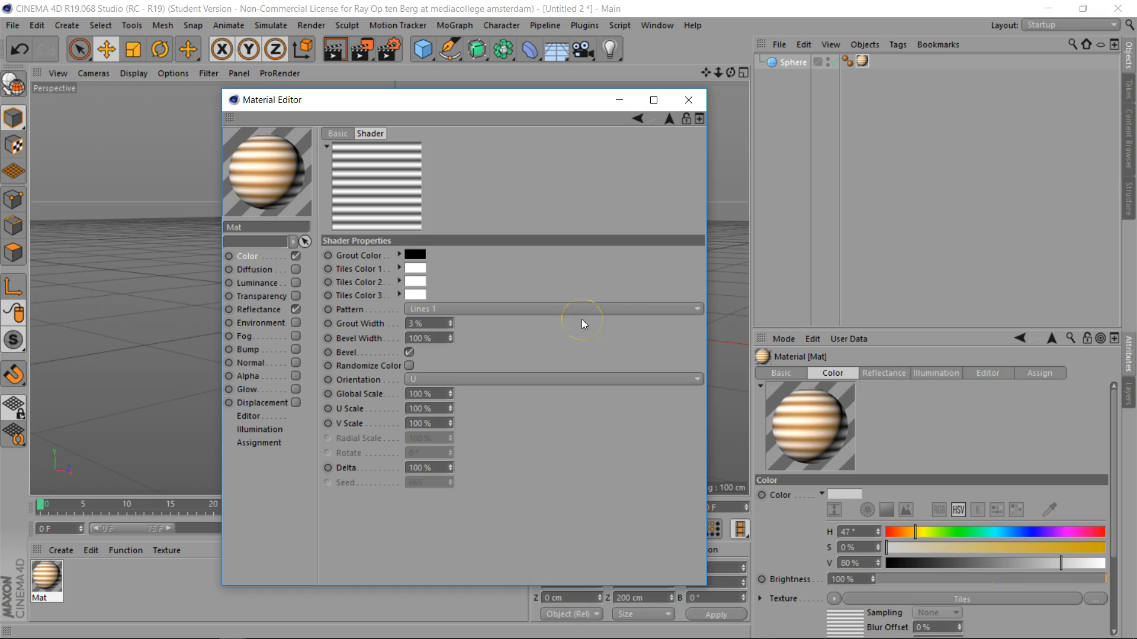
Try the Tiles shader's global scale at 120% and 200%, and set it back to 100%.
left_click(436, 394)
type("120")
key("Return")
left_click(437, 394)
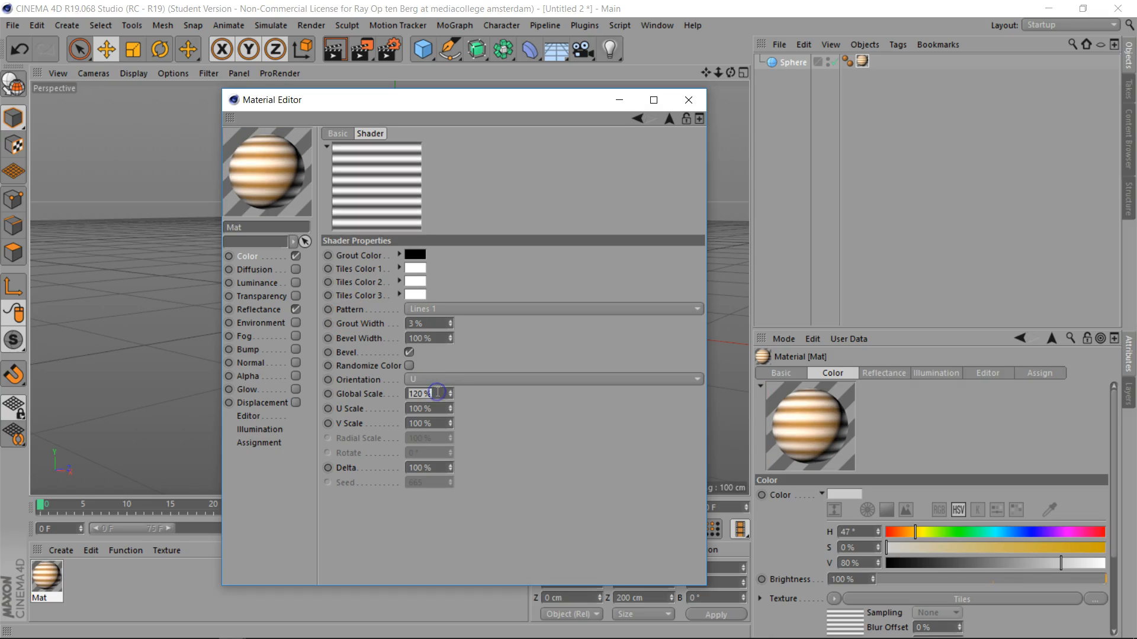
type("200")
key("Return")
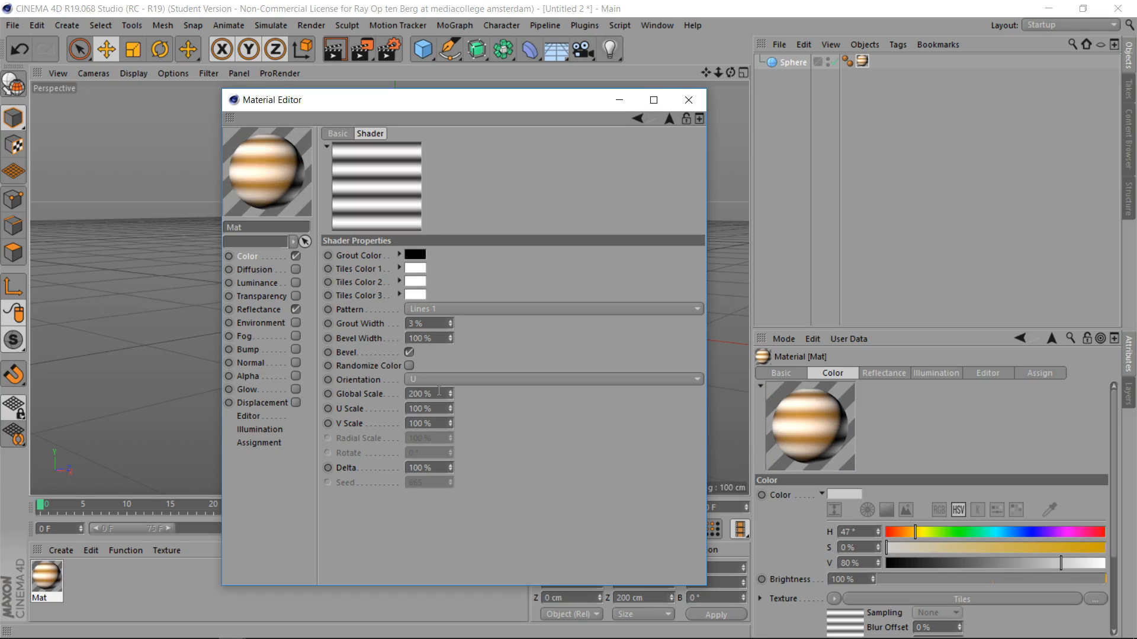
left_click(440, 394)
type("100")
key("Return")
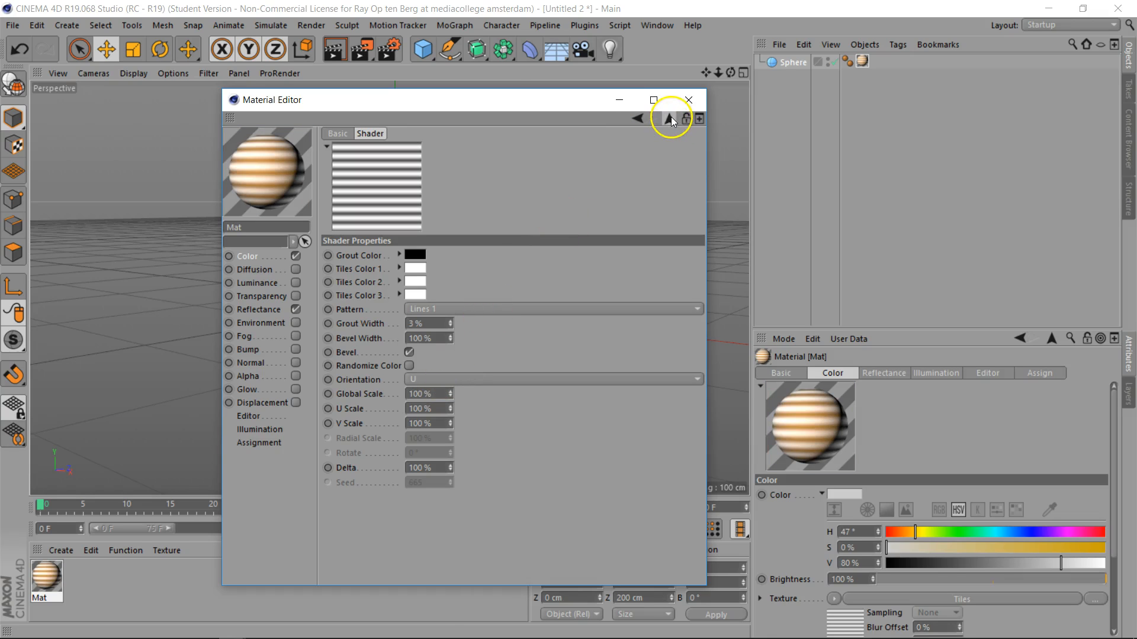
Wrap the color channel's Tiles texture in a Distorter effect shader.
left_click(669, 118)
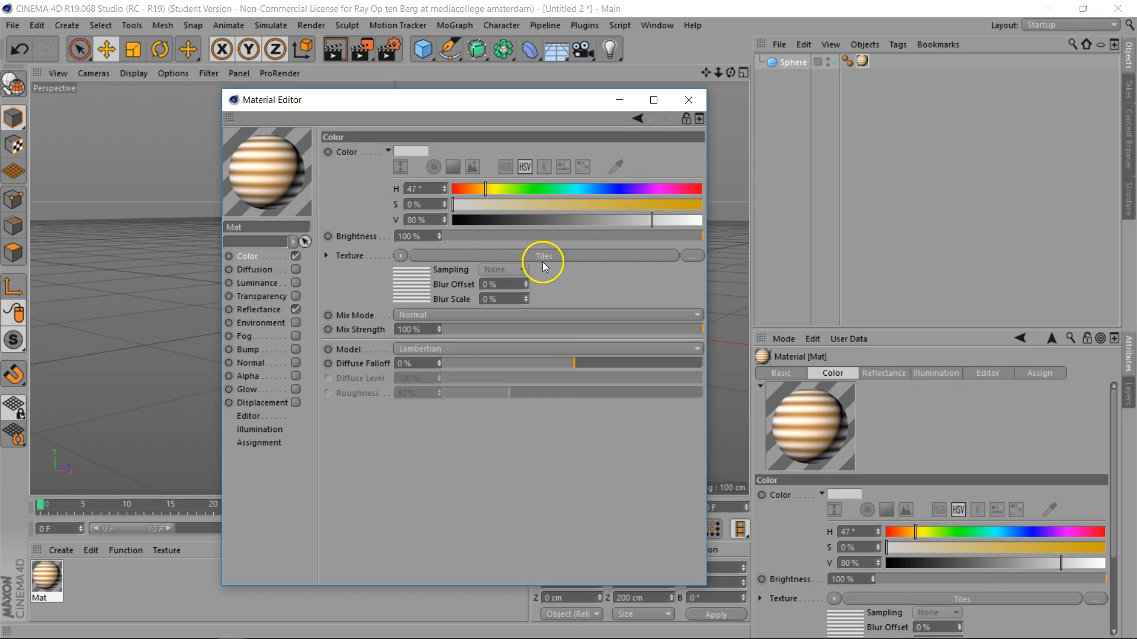
left_click(400, 256)
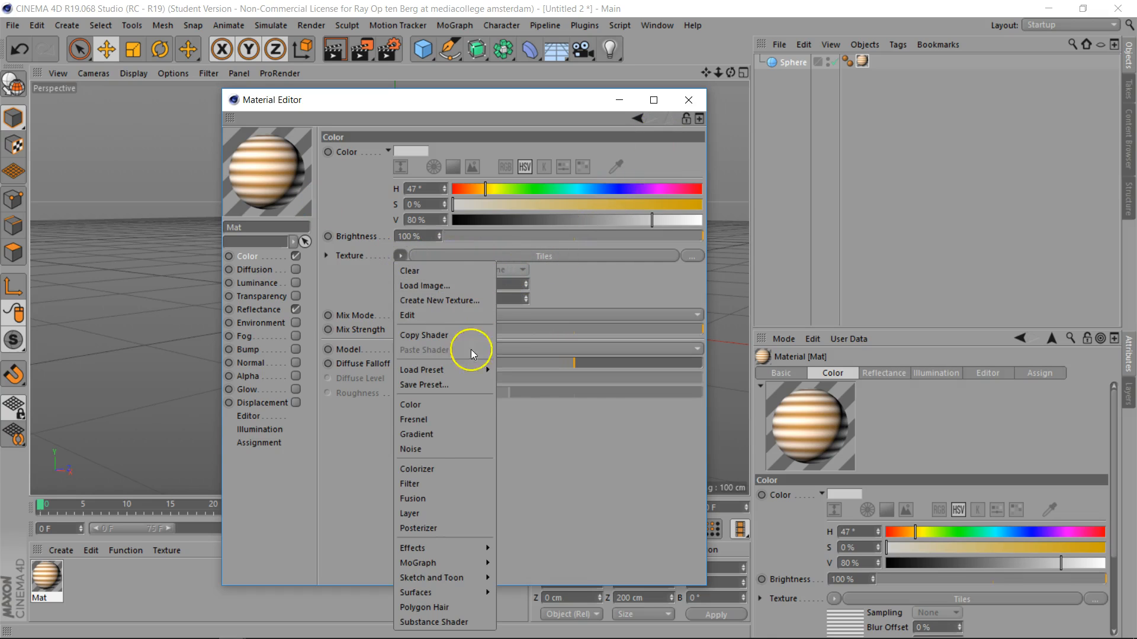
mouse_move(445, 550)
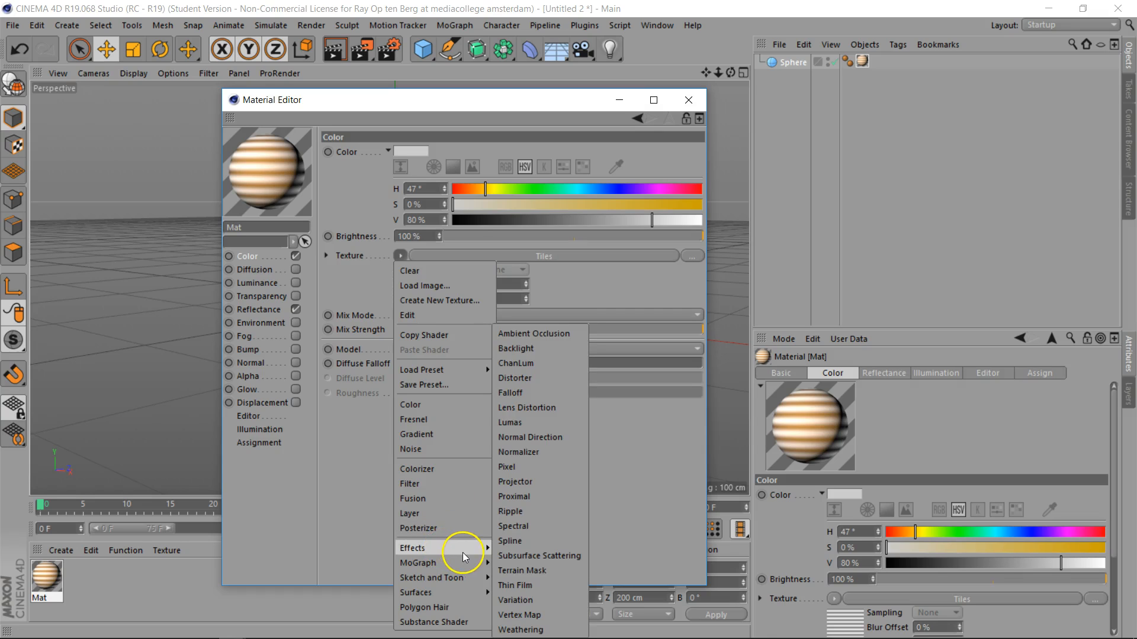
left_click(549, 377)
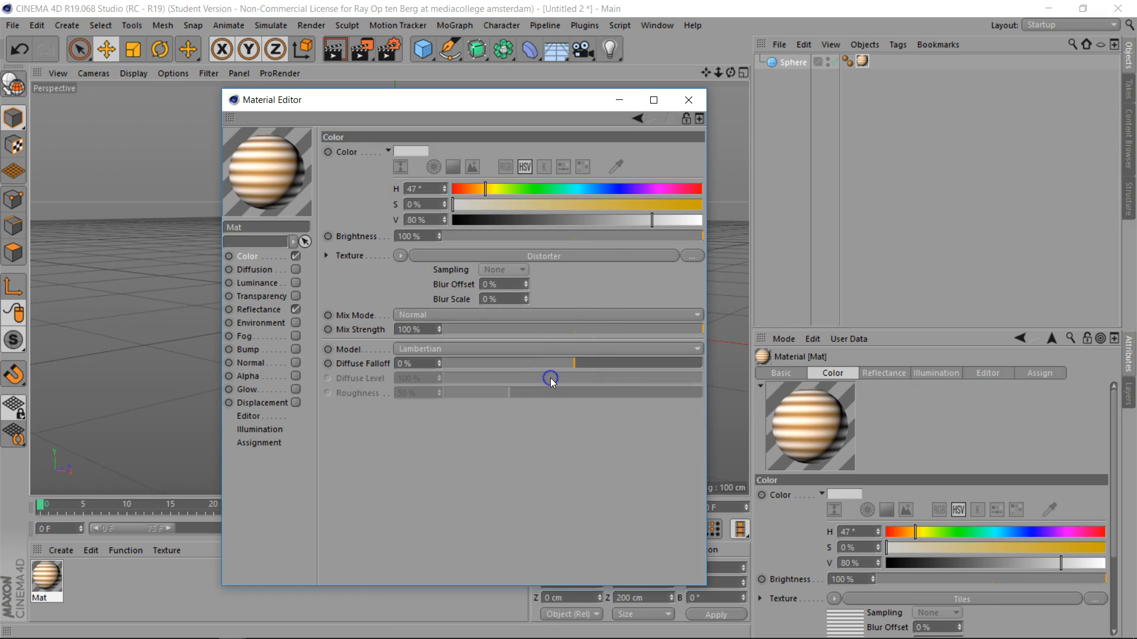
Load a Noise shader into the Distorter shader's distorter slot and open the noise settings.
left_click(532, 256)
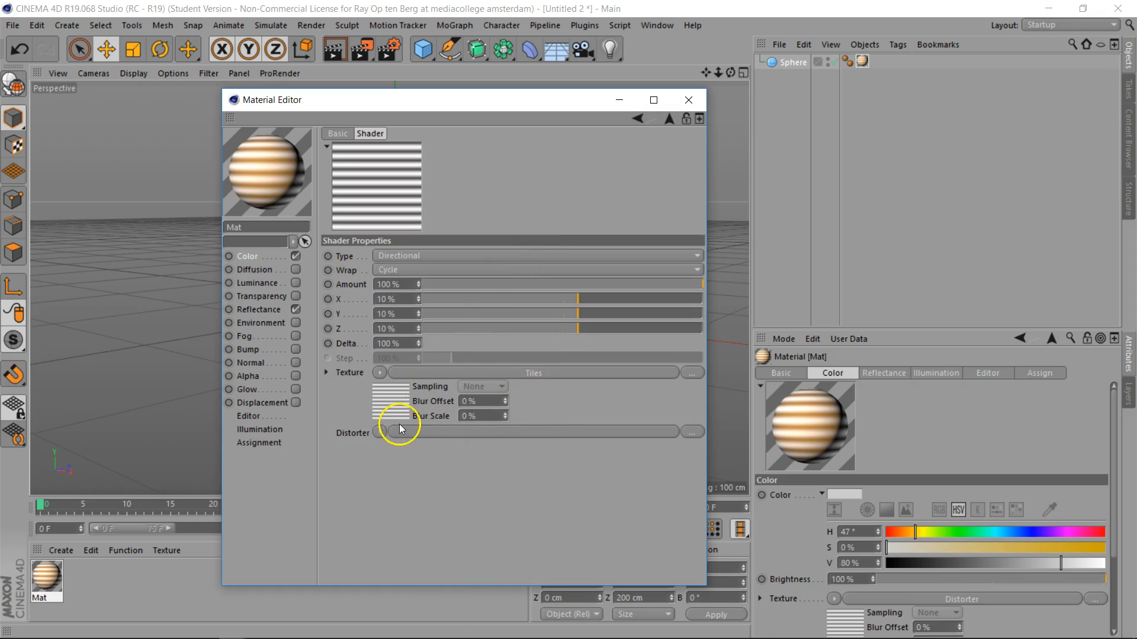
left_click(379, 433)
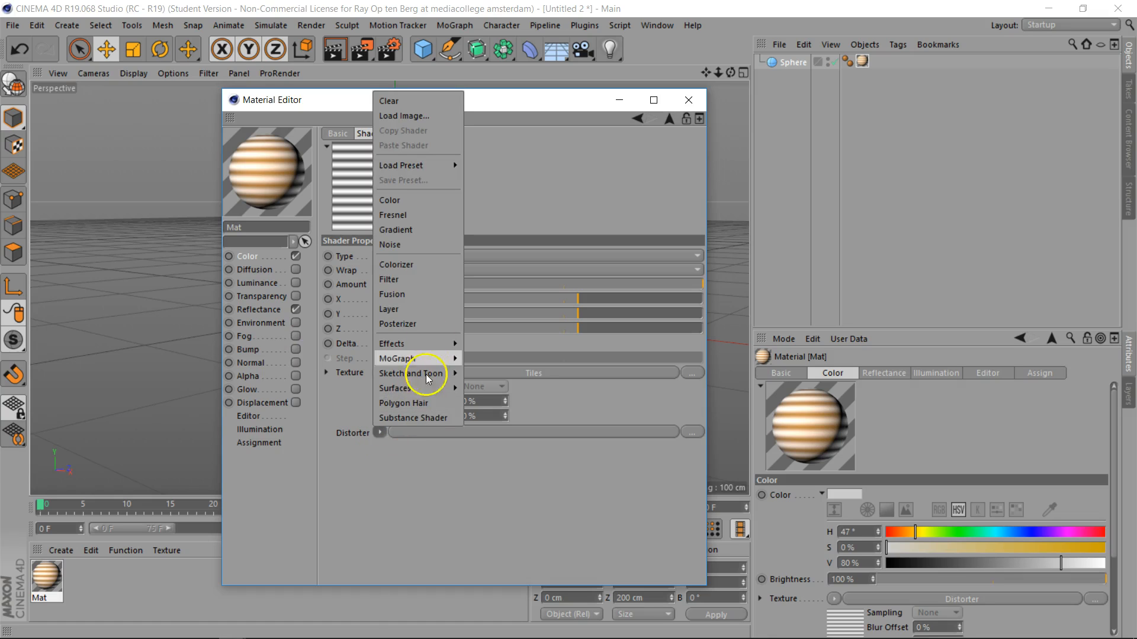
left_click(398, 245)
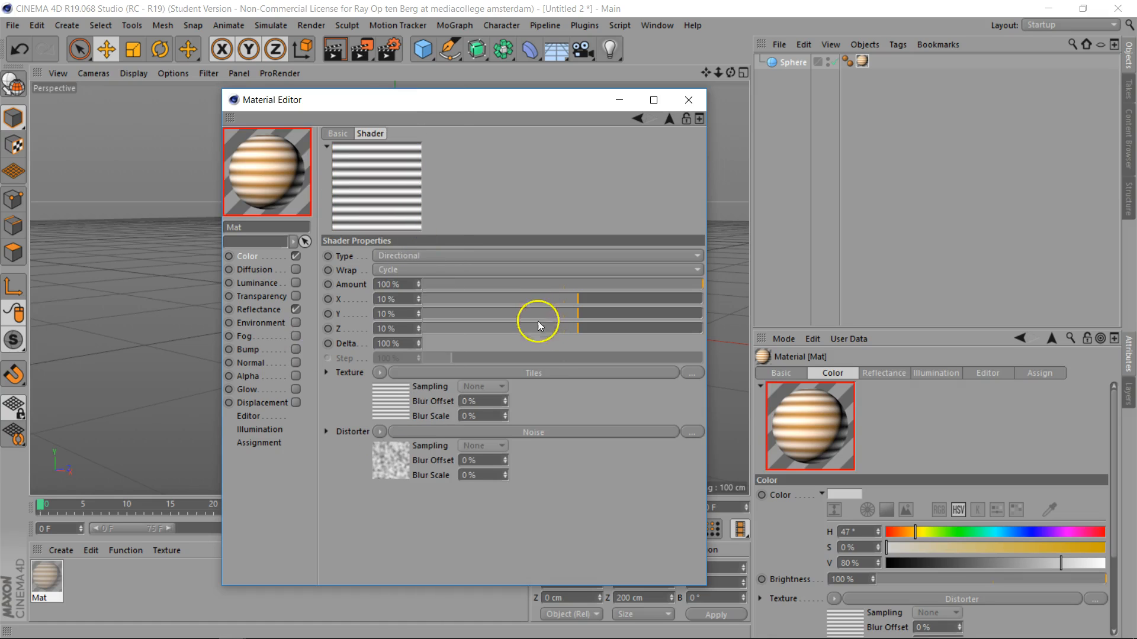
left_click(513, 432)
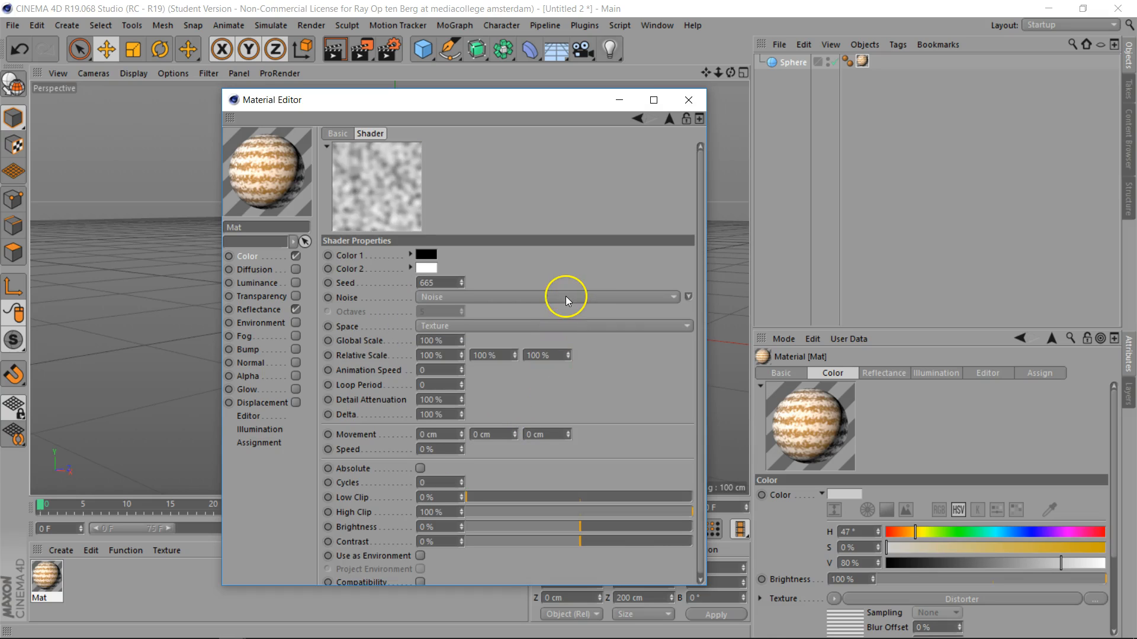
Set the distorter noise to World space, Turbulence type and a global scale of 300%.
left_click(538, 325)
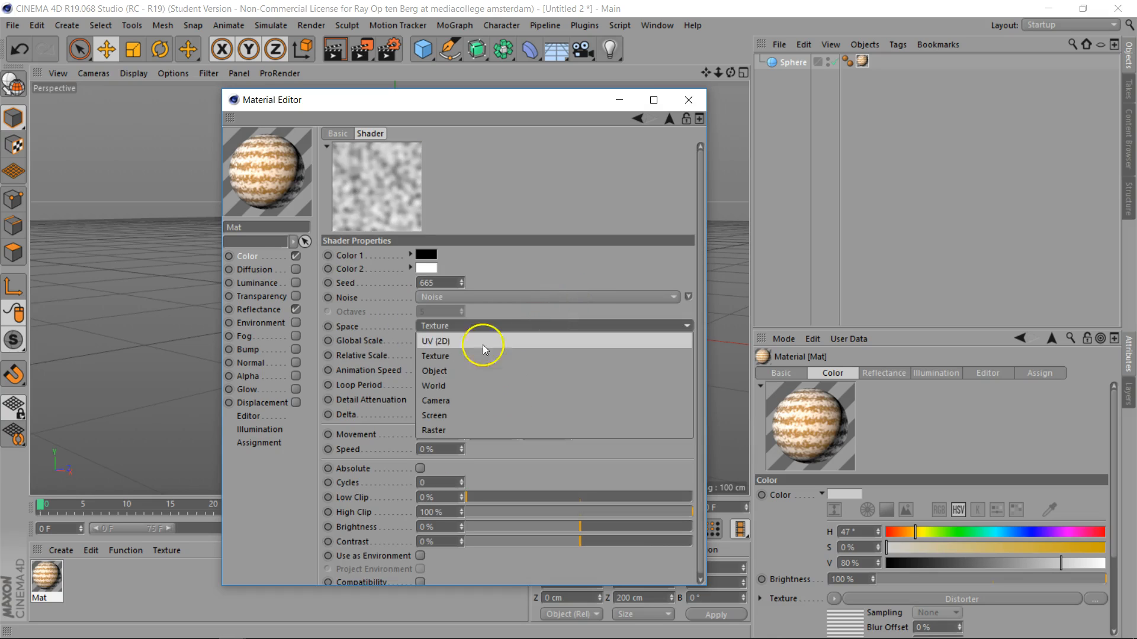
left_click(471, 384)
left_click(543, 296)
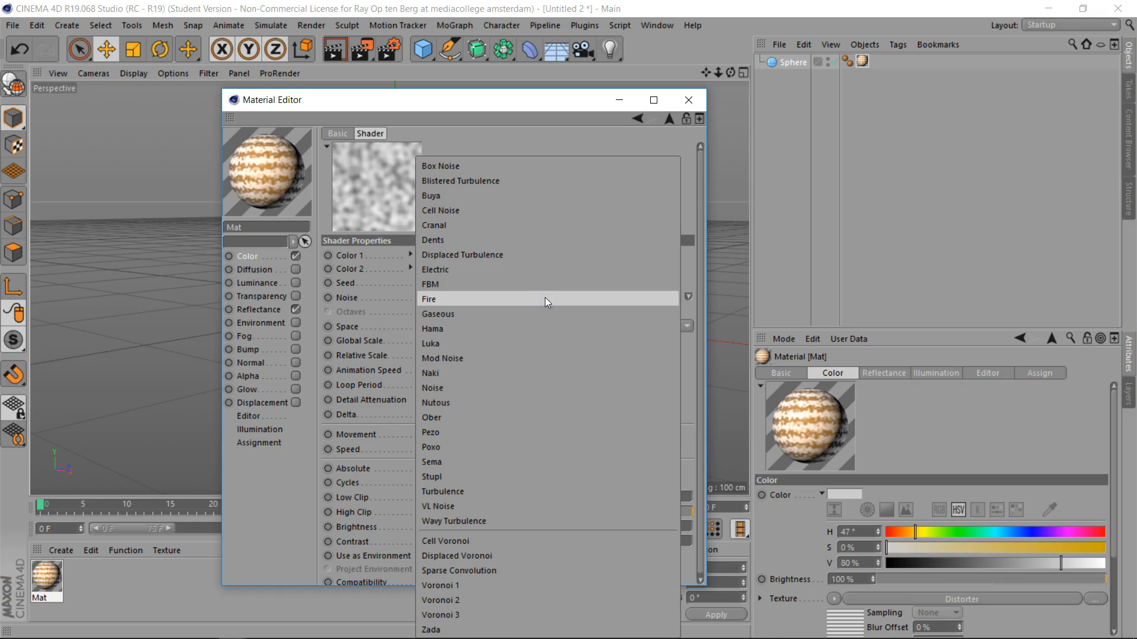
left_click(485, 491)
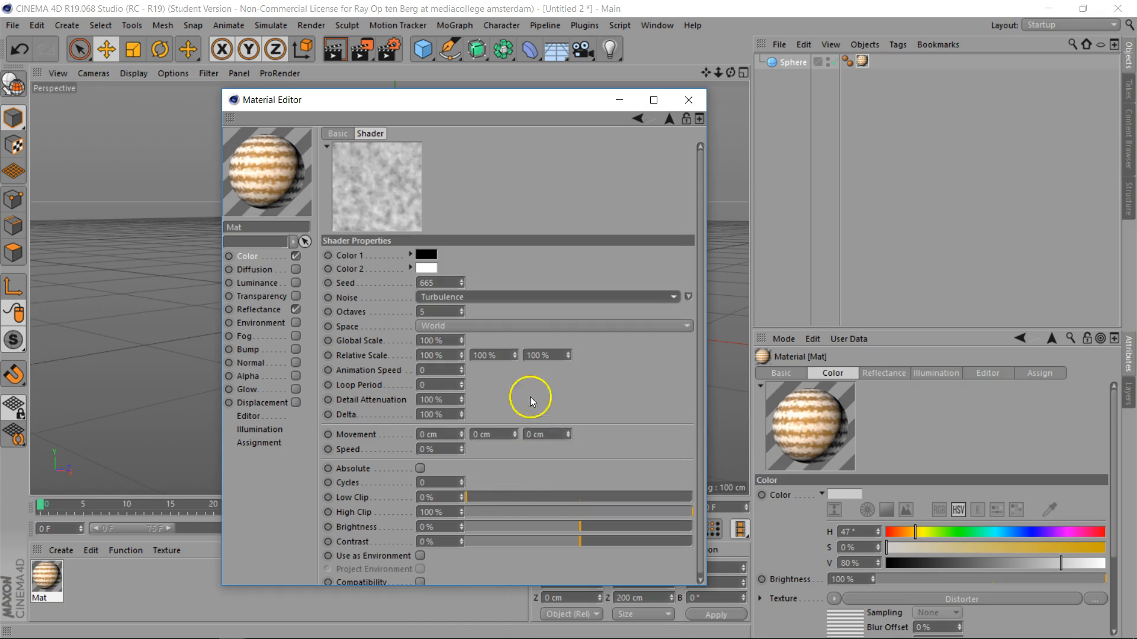
double_click(455, 341)
type("300")
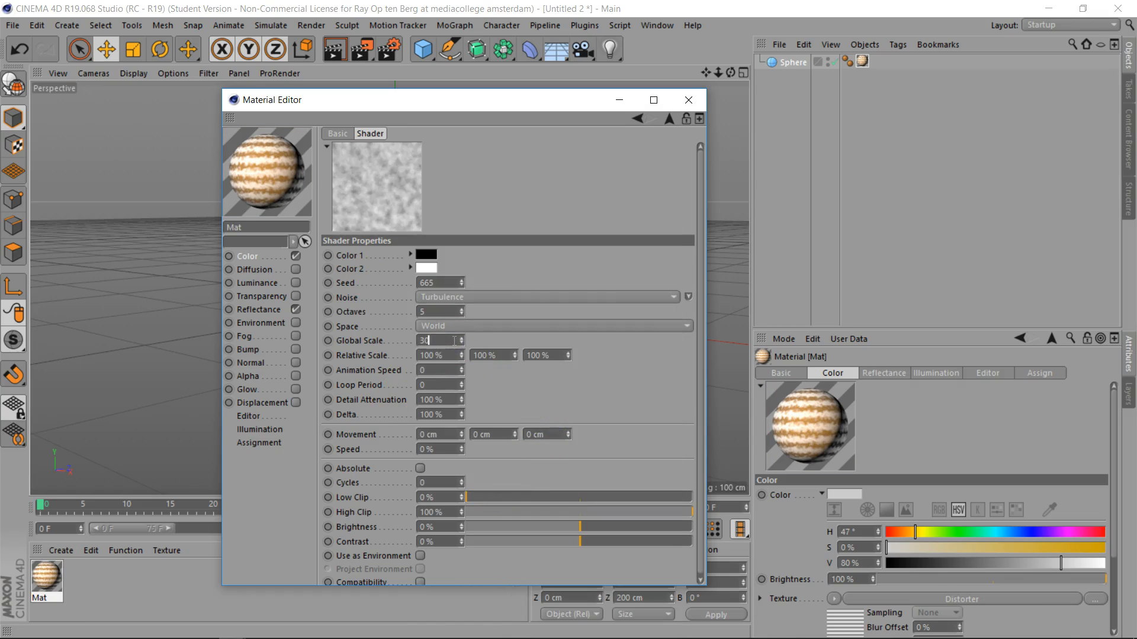
key("Return")
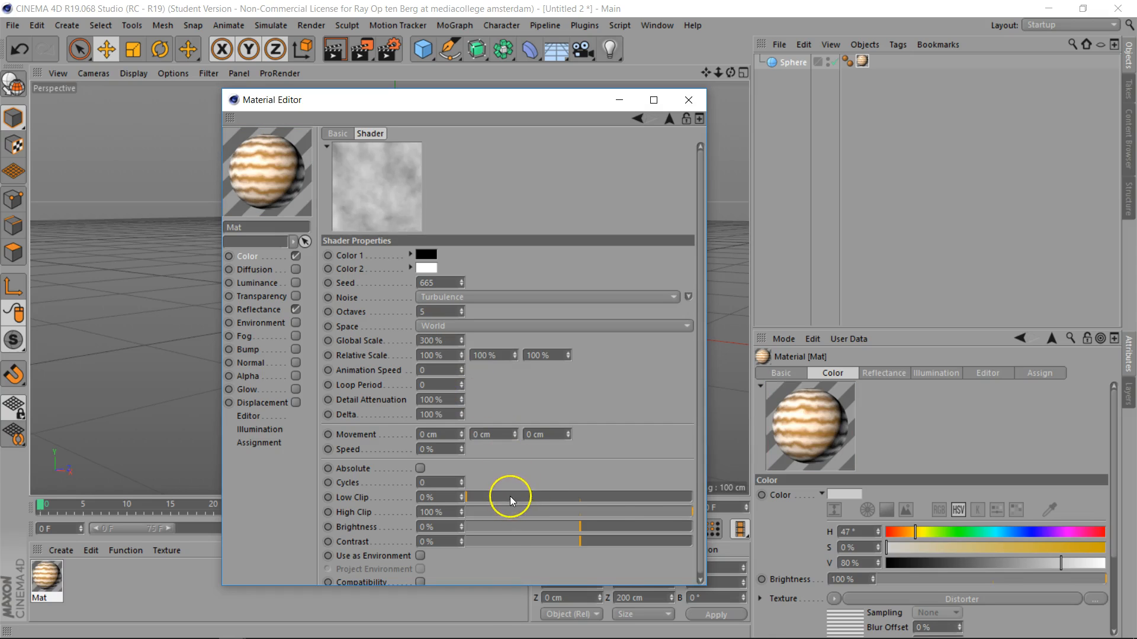
Set the Turbulence noise's low clip to 44%, high clip to 63% and contrast to 15%.
left_click(509, 496)
left_click_drag(624, 513, 610, 512)
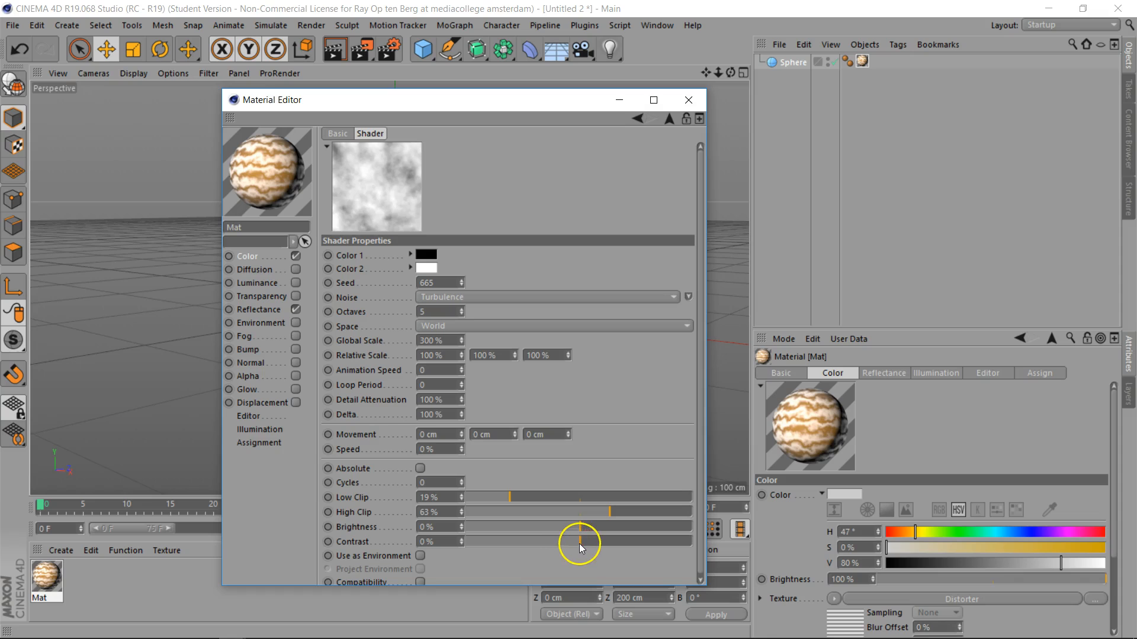
mouse_move(581, 528)
left_mouse_down()
mouse_move(652, 533)
mouse_move(552, 527)
mouse_move(580, 527)
left_mouse_up()
left_click(544, 495)
left_click(565, 497)
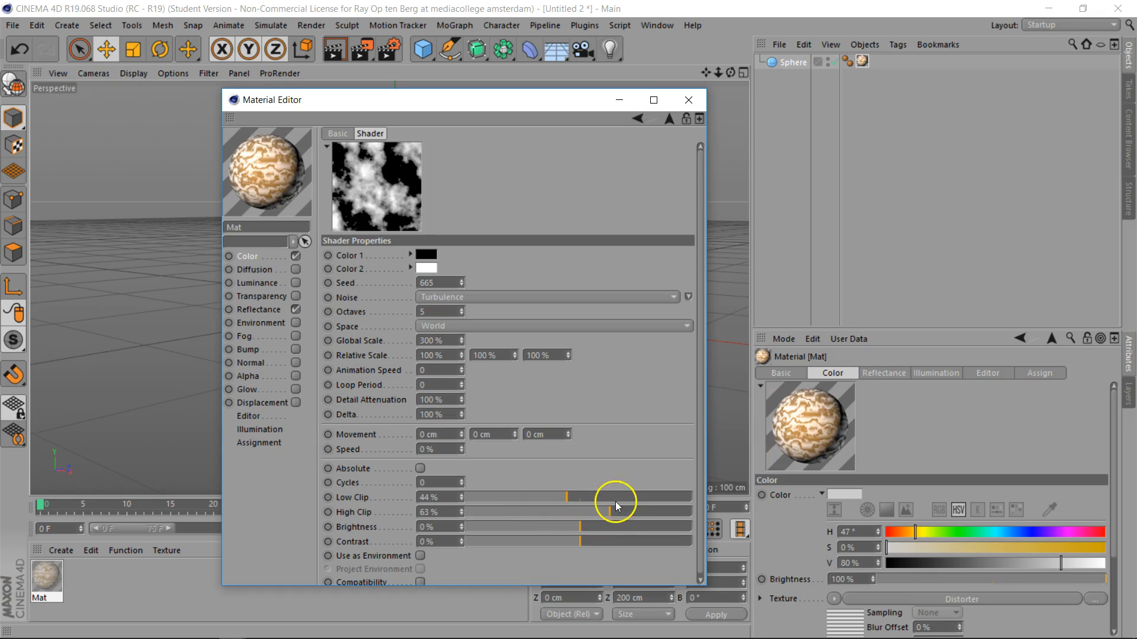
left_click_drag(580, 525, 599, 550)
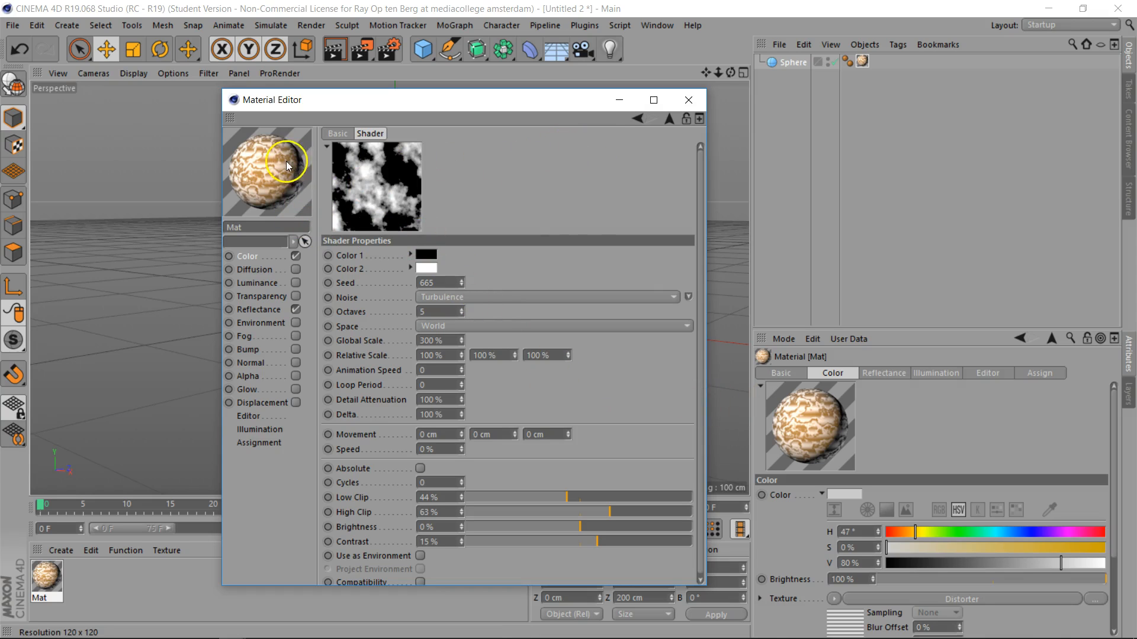
Return to the parent Distorter shader and set its distortion amount to 40%.
left_click(669, 121)
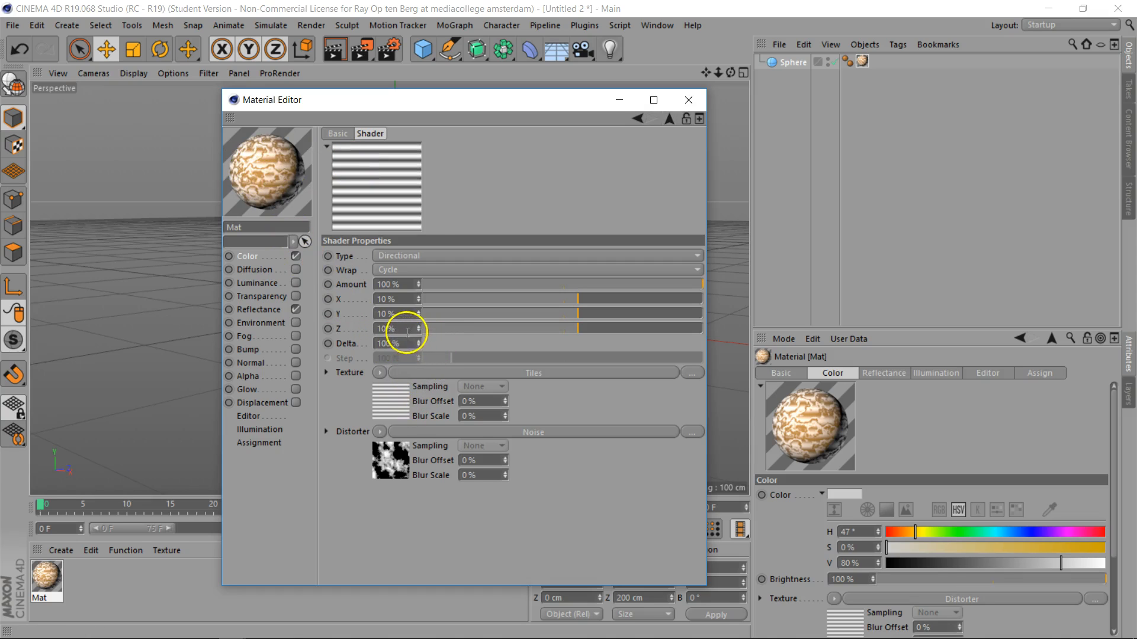
double_click(399, 285)
type("40")
key("Return")
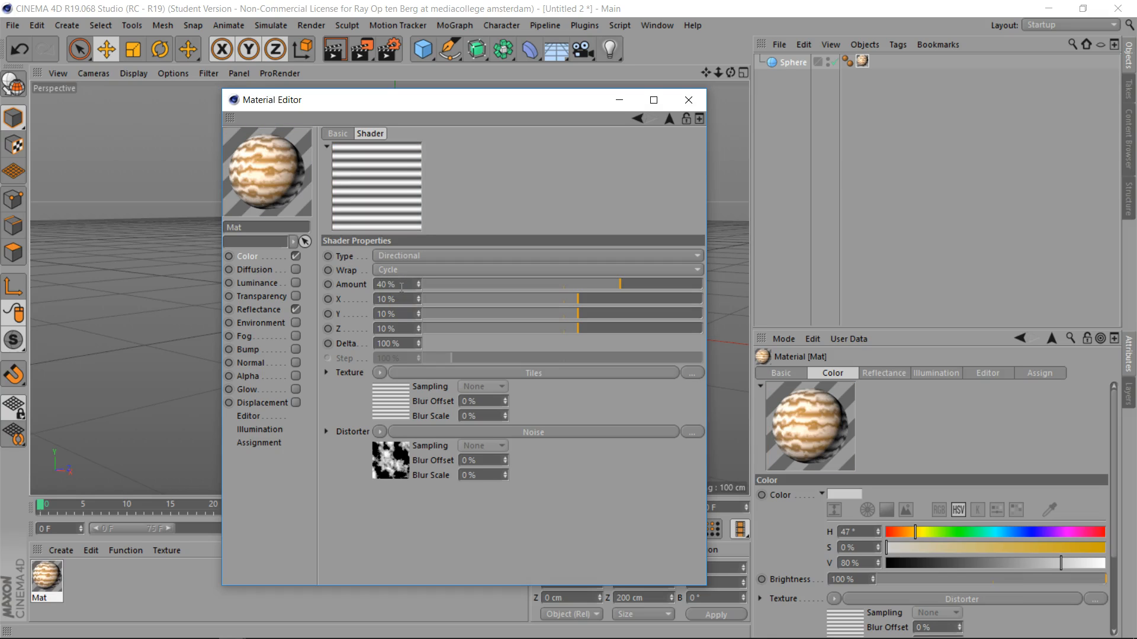
left_click(452, 304)
Wrap the Distorter's Tiles texture in a second Distorter effect shader and open the nested shader's settings.
left_click(379, 372)
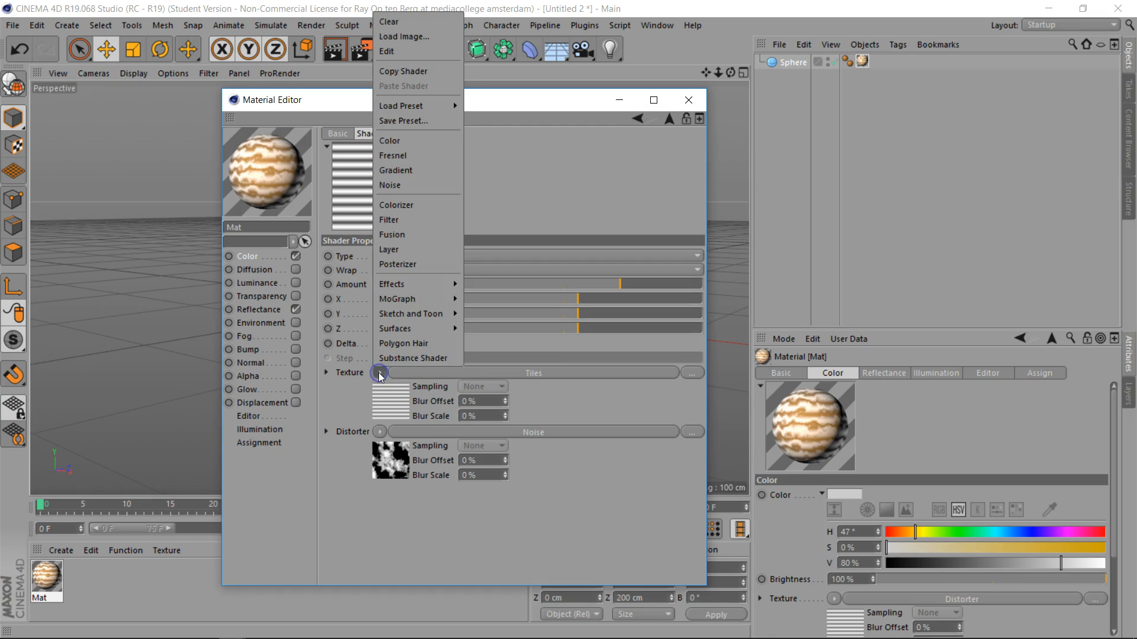
mouse_move(441, 285)
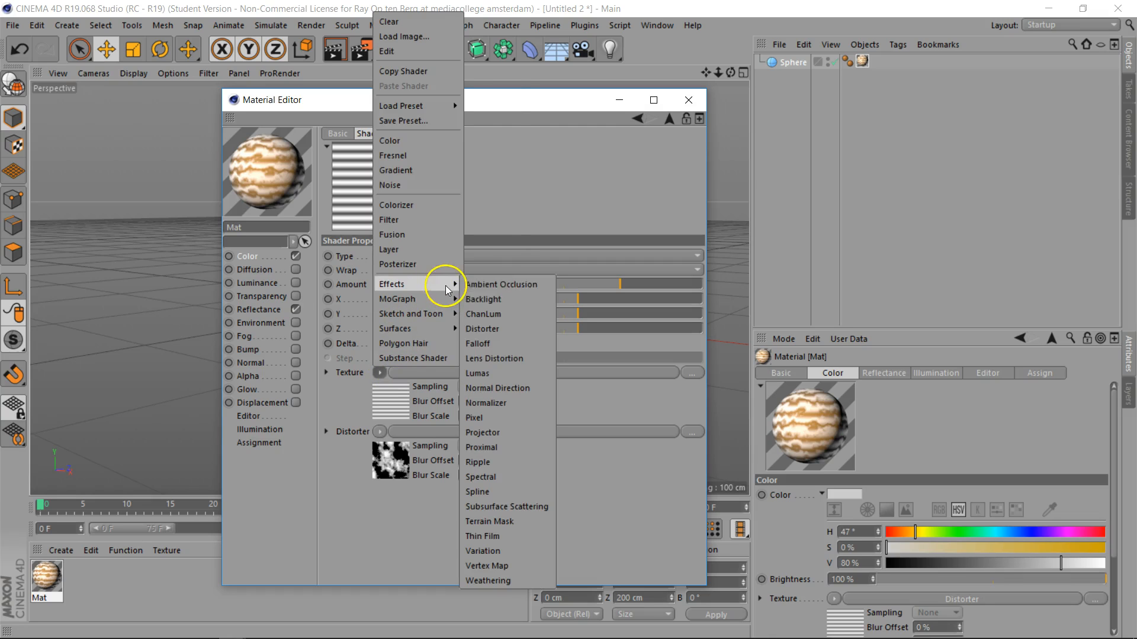
left_click(504, 329)
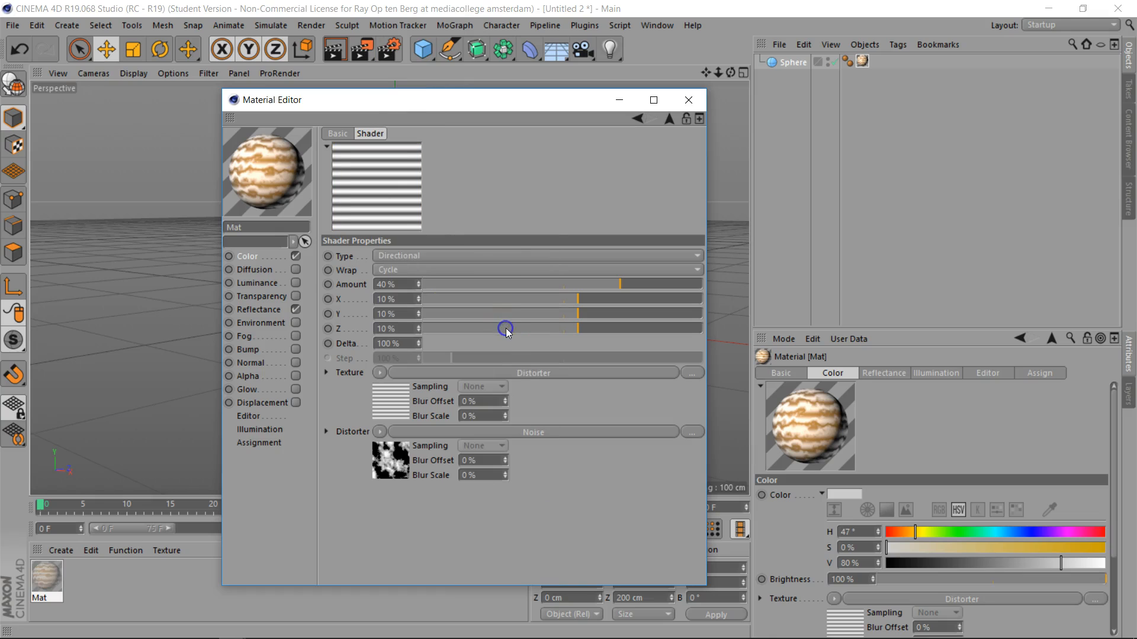
left_click(534, 372)
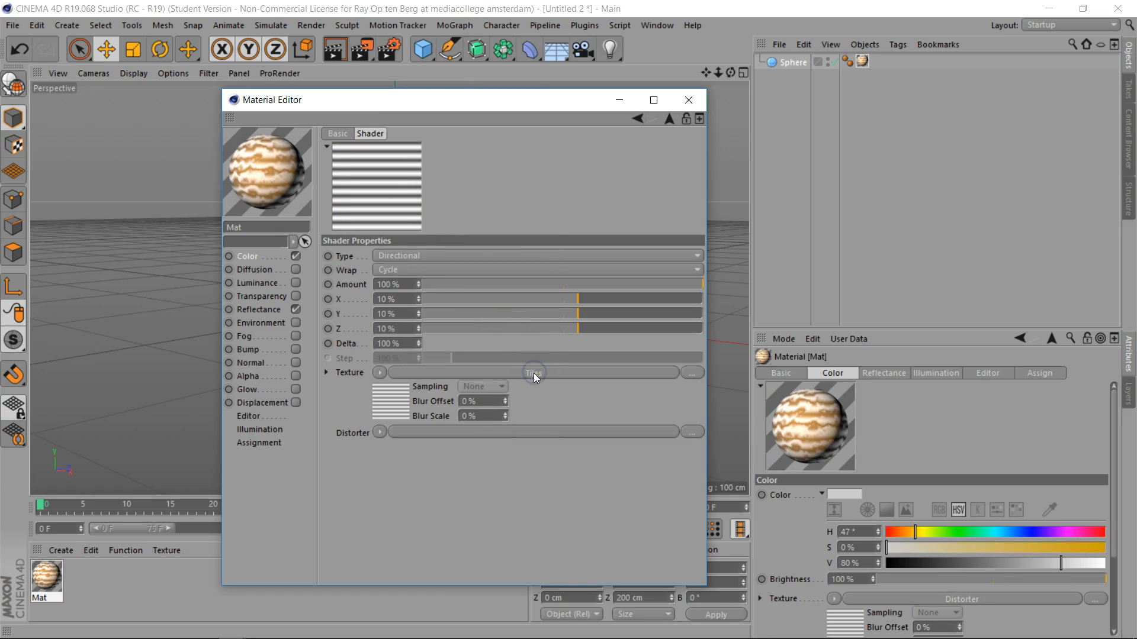
Load a Noise shader into the nested Distorter's distorter slot and set its noise type to Nutous.
left_click(380, 432)
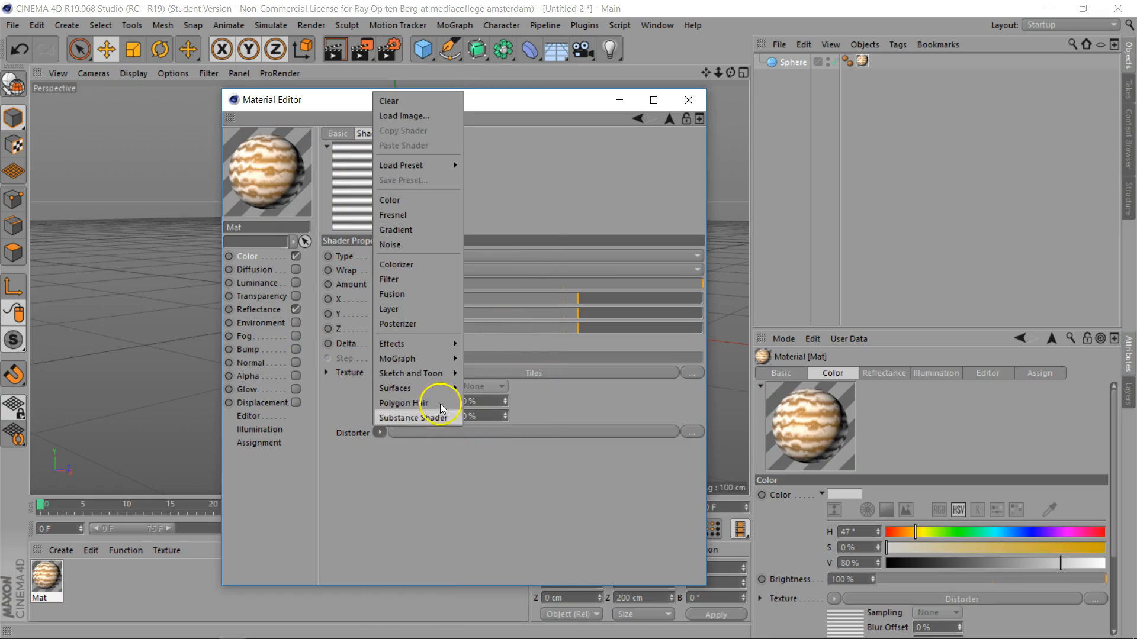
left_click(414, 244)
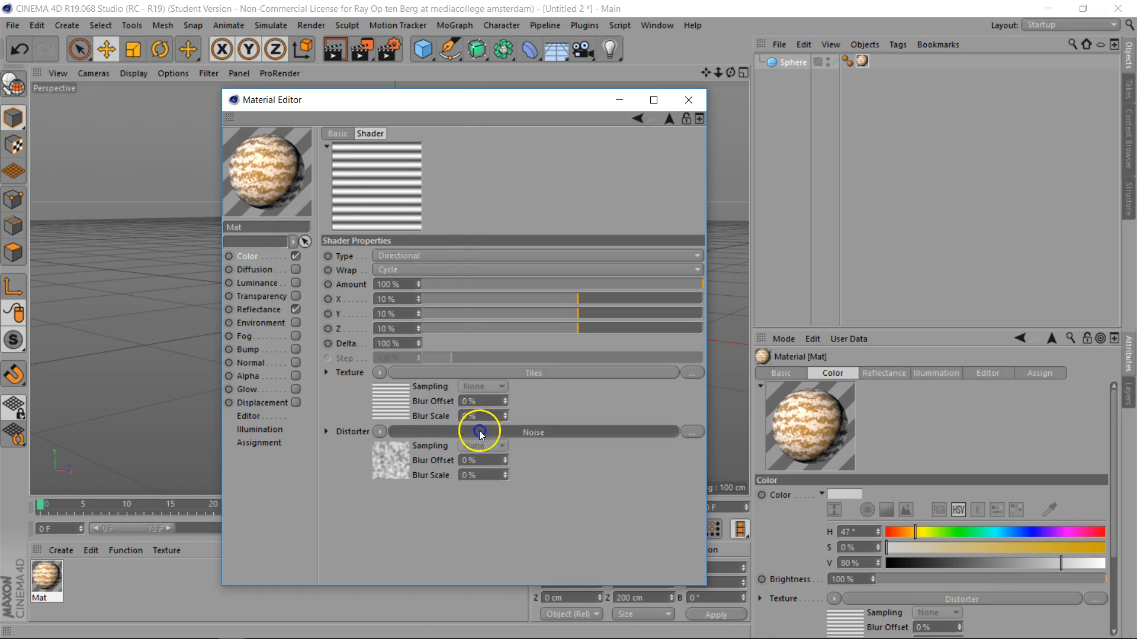
left_click(479, 433)
left_click(491, 299)
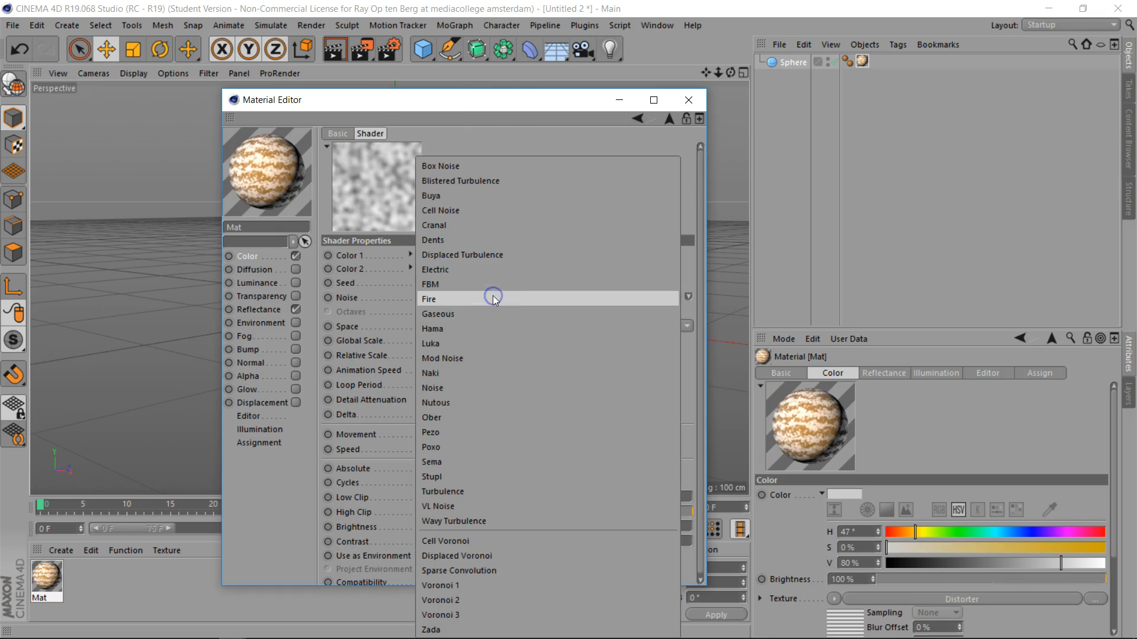
left_click(457, 404)
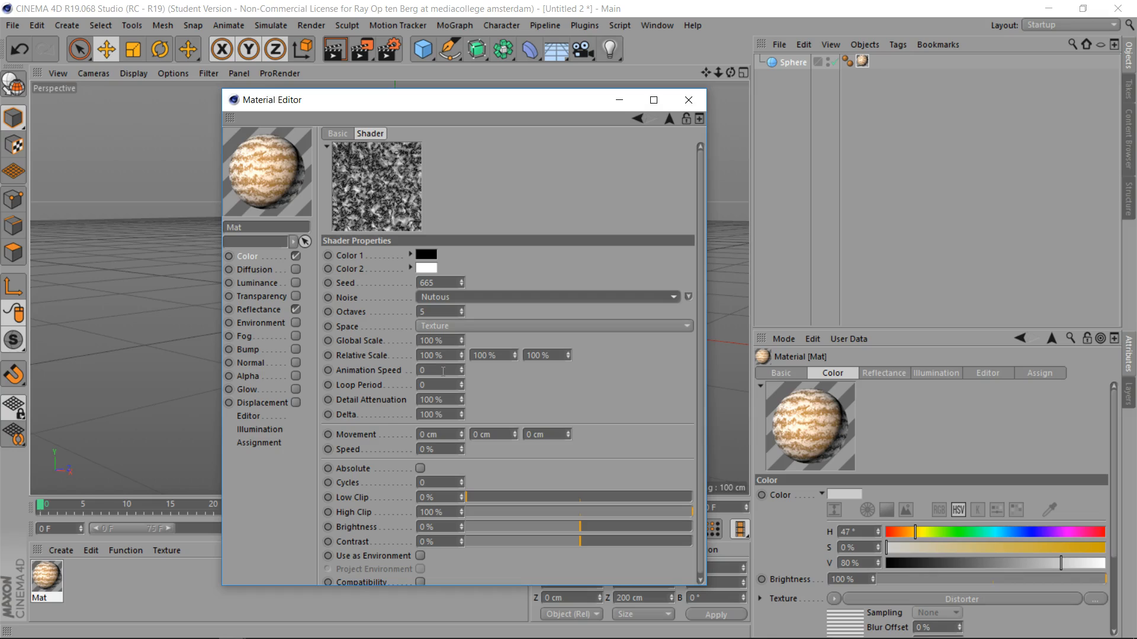
Set the Nutous noise's animation speed to 0.2 and its loop period to 10.
double_click(443, 371)
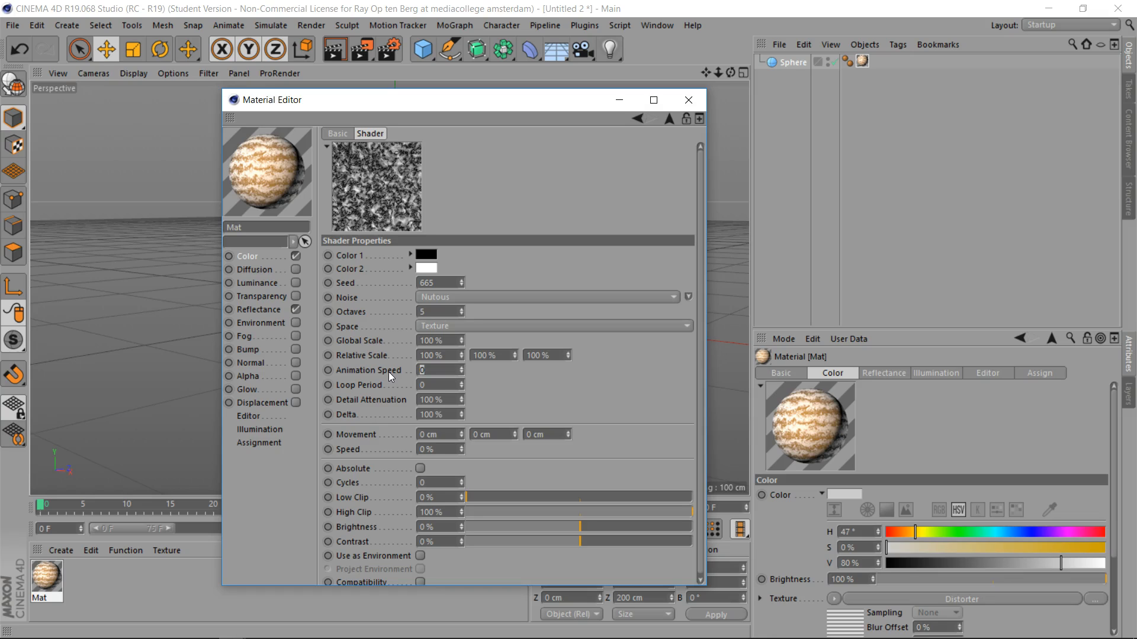
type(".2")
double_click(452, 385)
type("10")
left_click(510, 385)
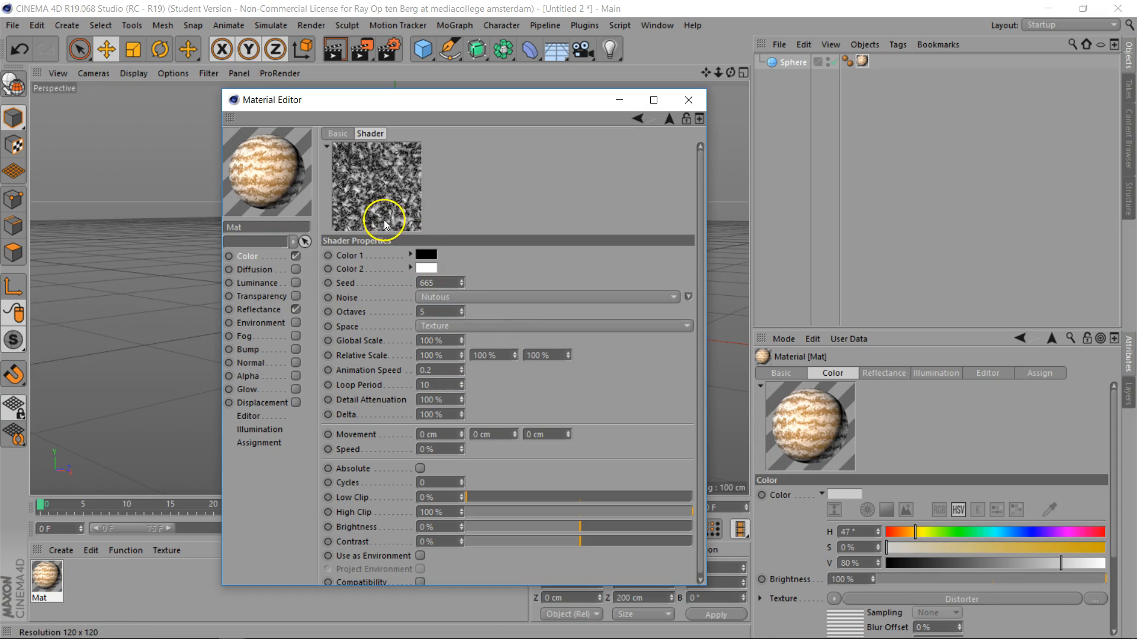
Try an animation speed of 1 with the material preview animated, set the speed to 0.3, and stop the preview animation.
right_click(264, 176)
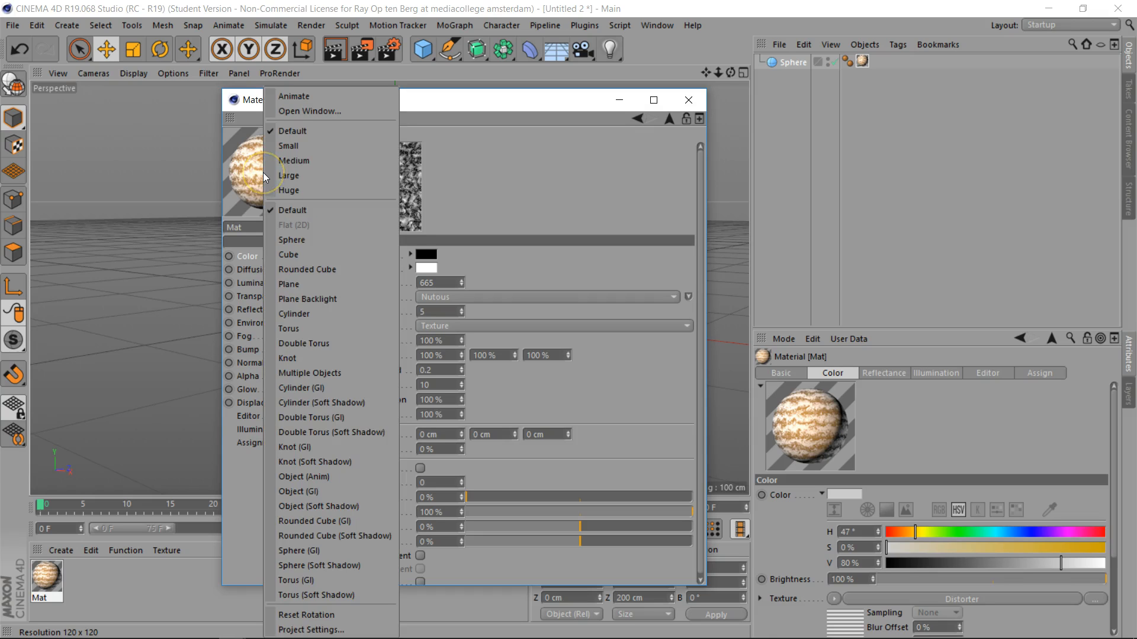
left_click(293, 96)
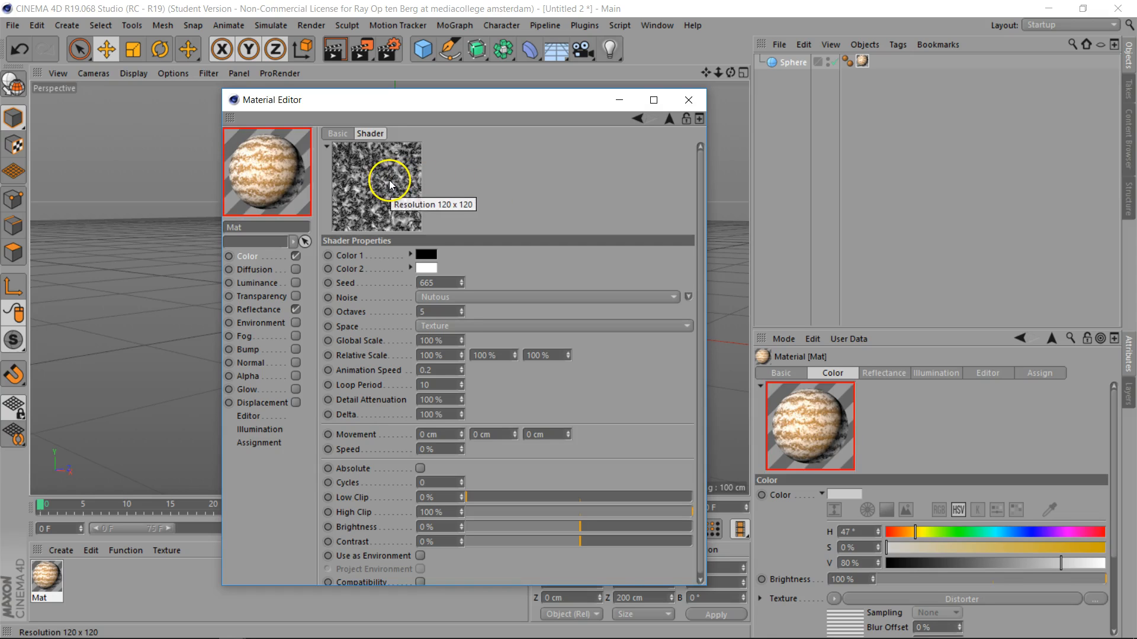
left_click_drag(439, 372, 377, 373)
type("1")
key("Return")
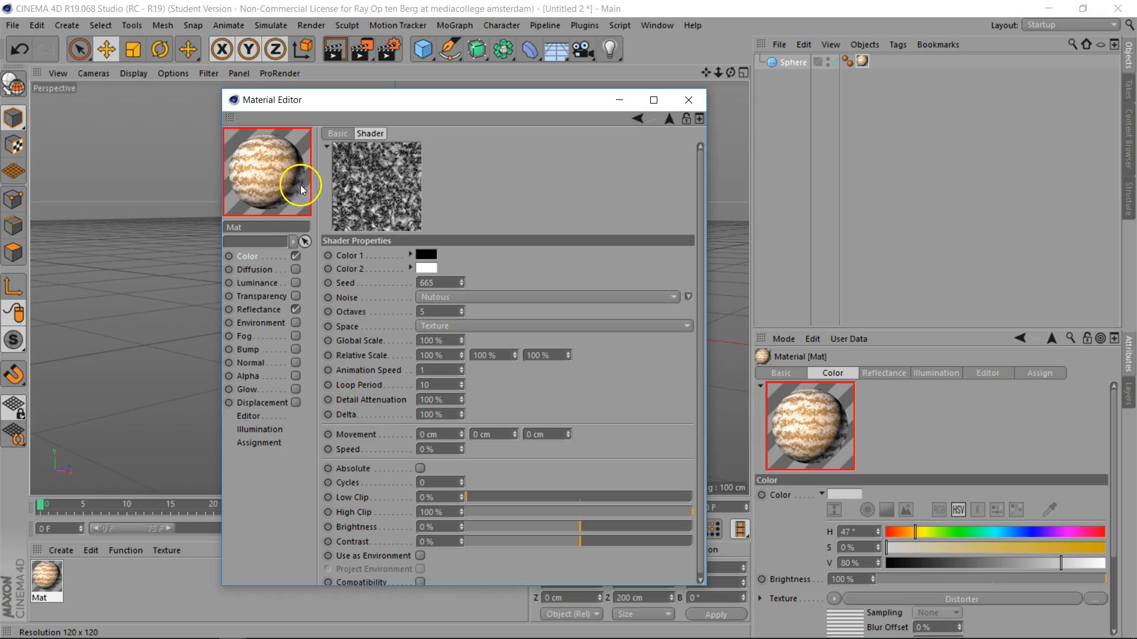
left_click_drag(436, 371, 395, 372)
key("Return")
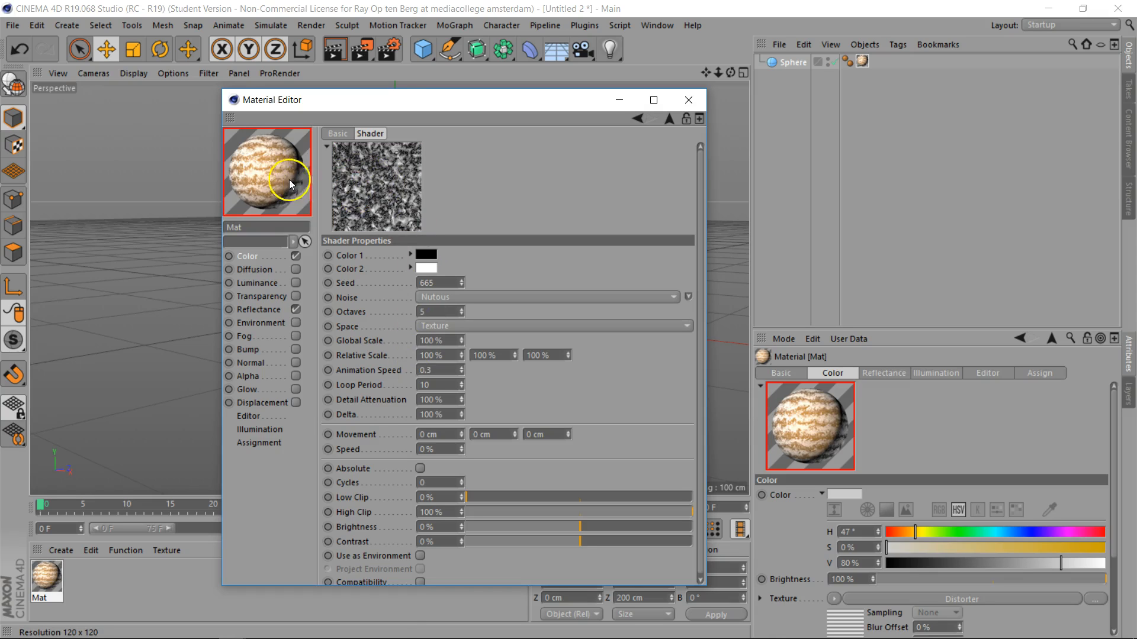
right_click(289, 180)
left_click(325, 98)
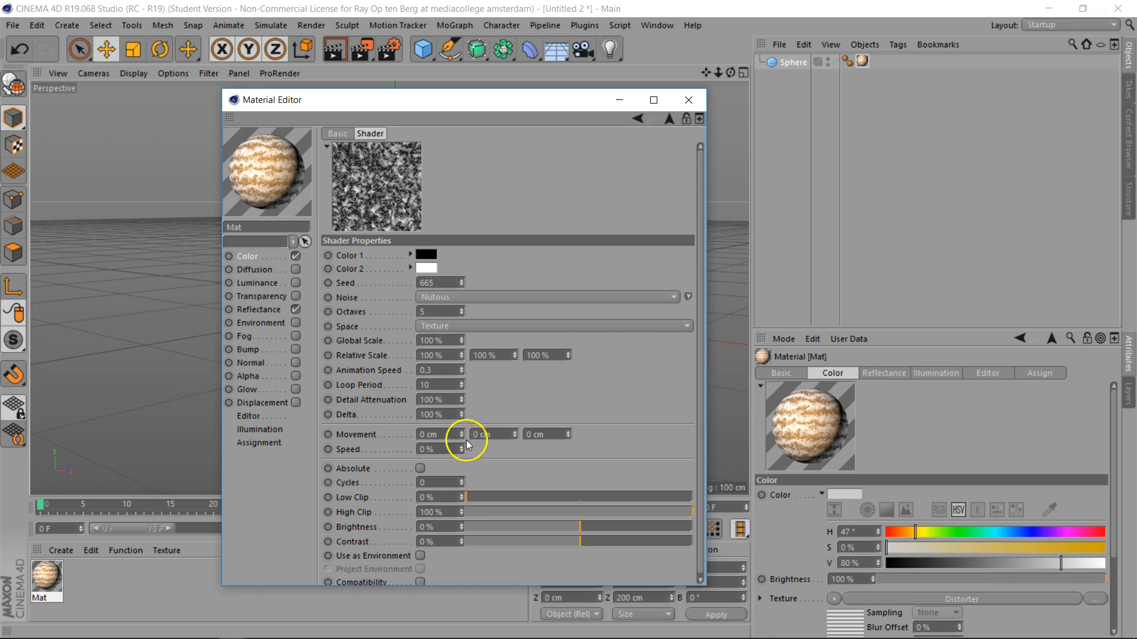
Set the Nutous noise's movement to -0.4, 0.4 and -0.4 cm and its speed to 1%.
left_click(451, 435)
type("-.4")
left_click(499, 436)
type(".-4.")
left_click(542, 435)
type("-0.4")
left_click(443, 451)
type("1")
key("Return")
left_click(482, 436)
key("BackSpace")
type(".4")
key("Return")
Set the outer Distorter's Turbulence noise to an animation speed of 0.1 and a loop period of 20.
left_click(667, 120)
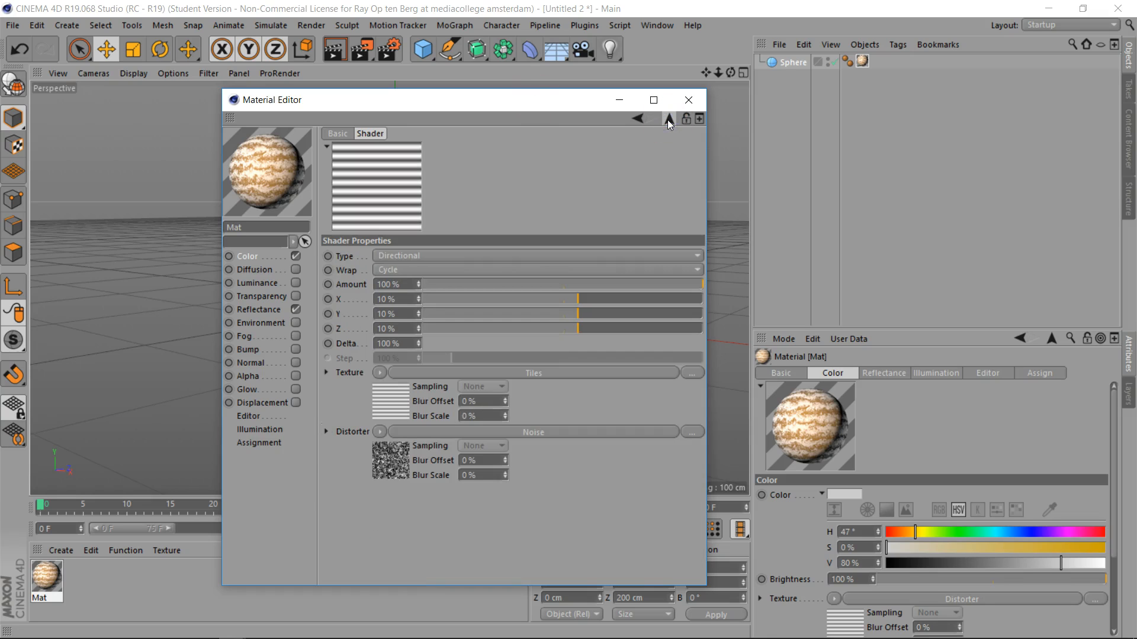
left_click(532, 432)
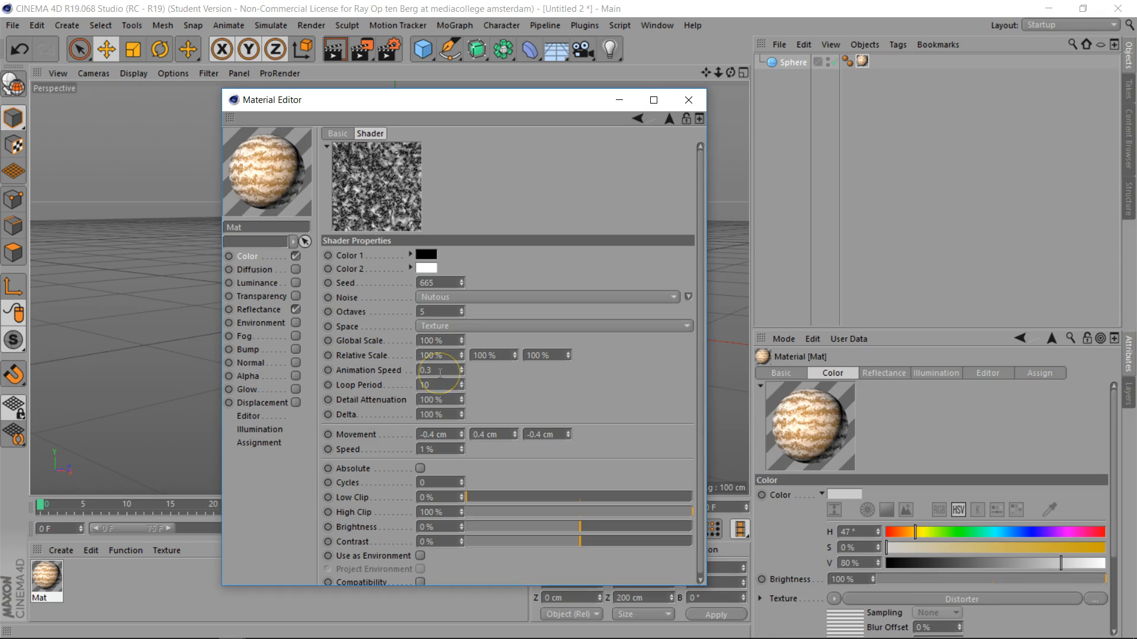
left_click(669, 120)
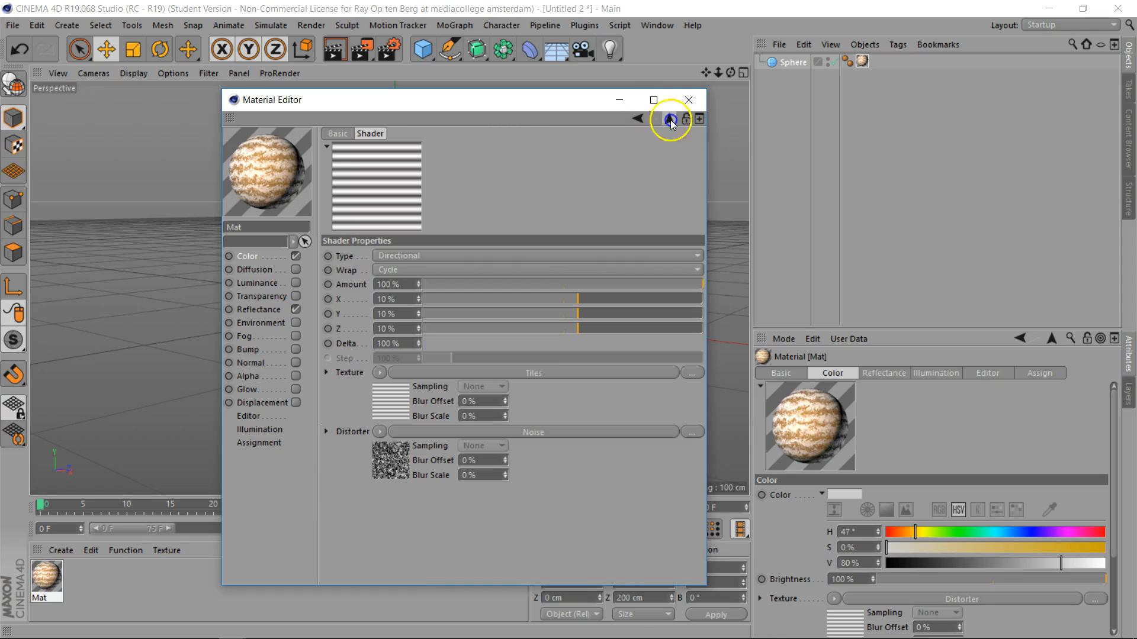
left_click(531, 431)
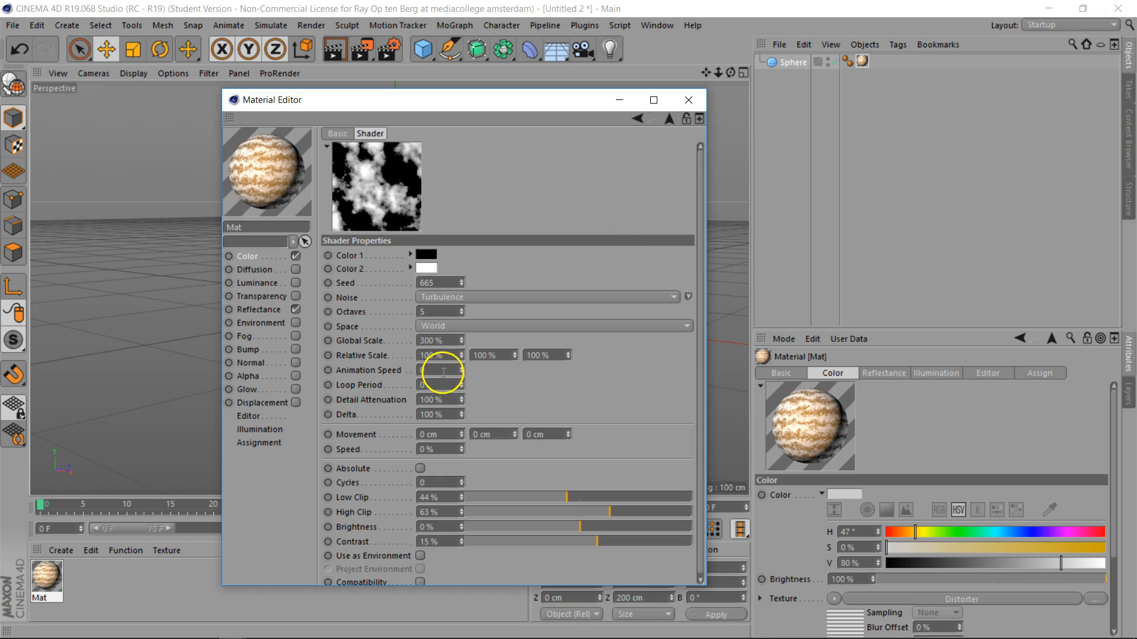
left_click_drag(444, 371, 376, 365)
type(".1")
key("Return")
left_click_drag(436, 385, 353, 389)
type("20")
key("Return")
Set the color channel's mix mode to Multiply and its base color to hue 7° and saturation 86%.
left_click(669, 119)
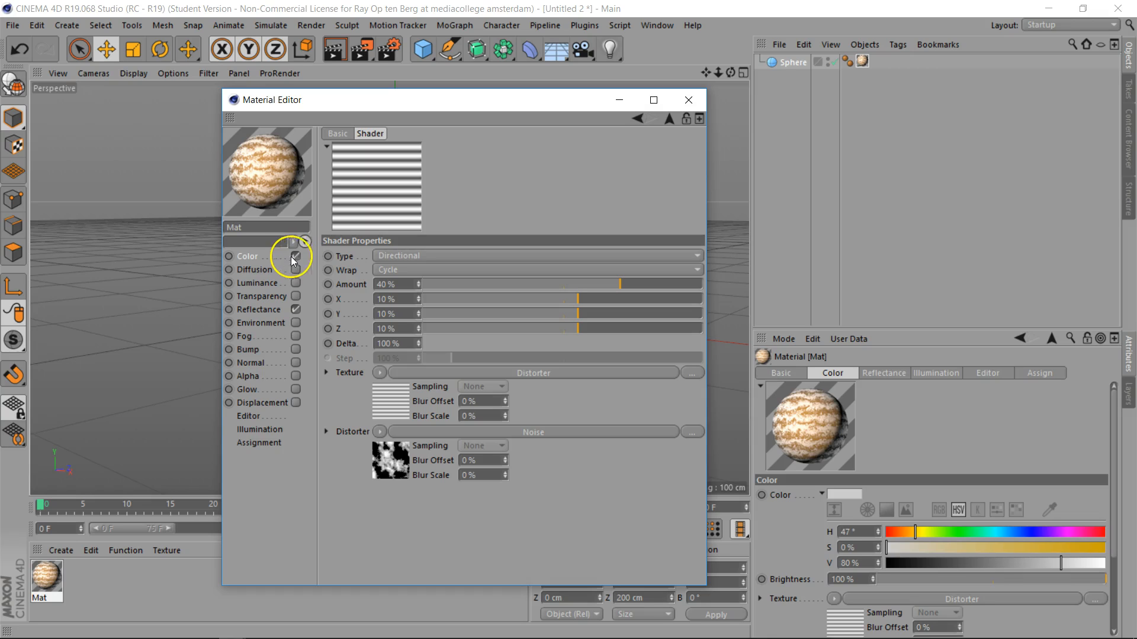
left_click(252, 257)
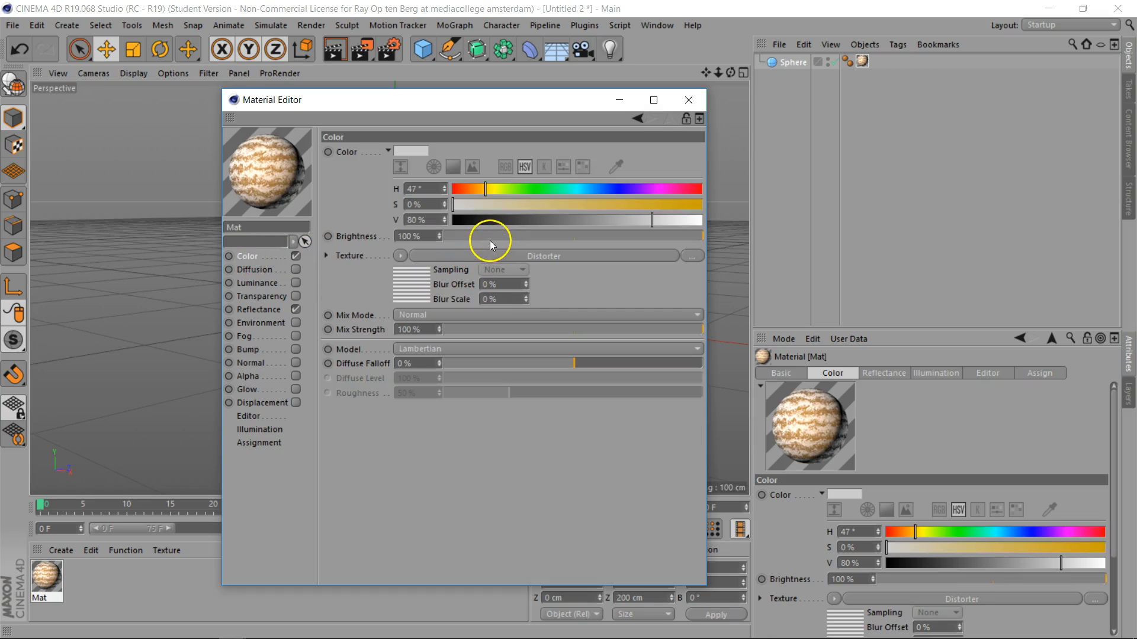
left_click(446, 315)
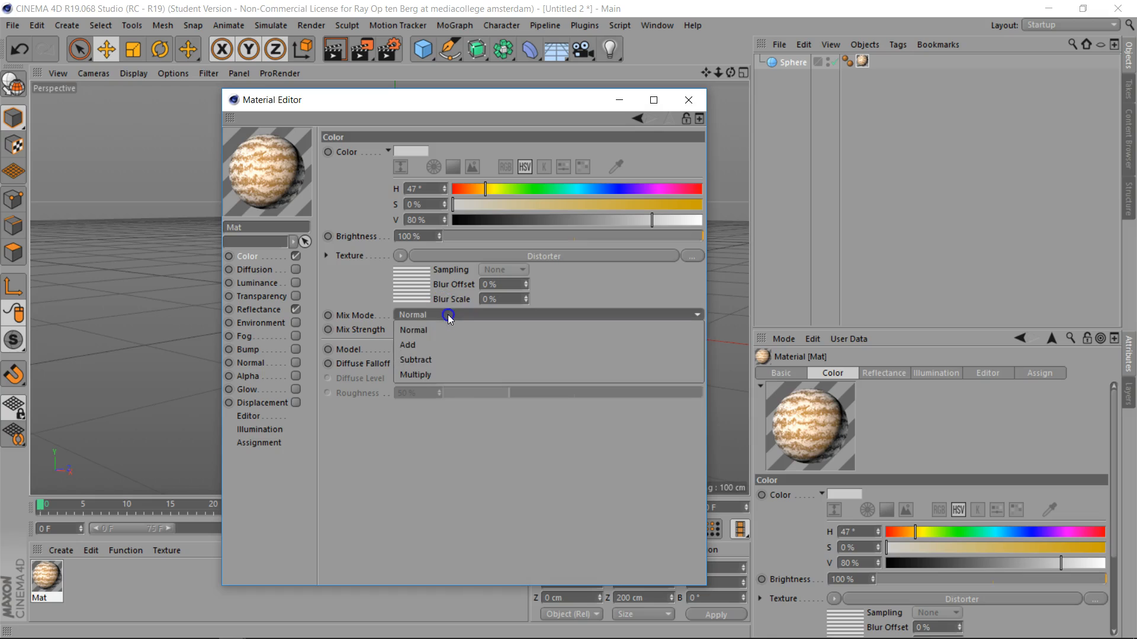
left_click(441, 374)
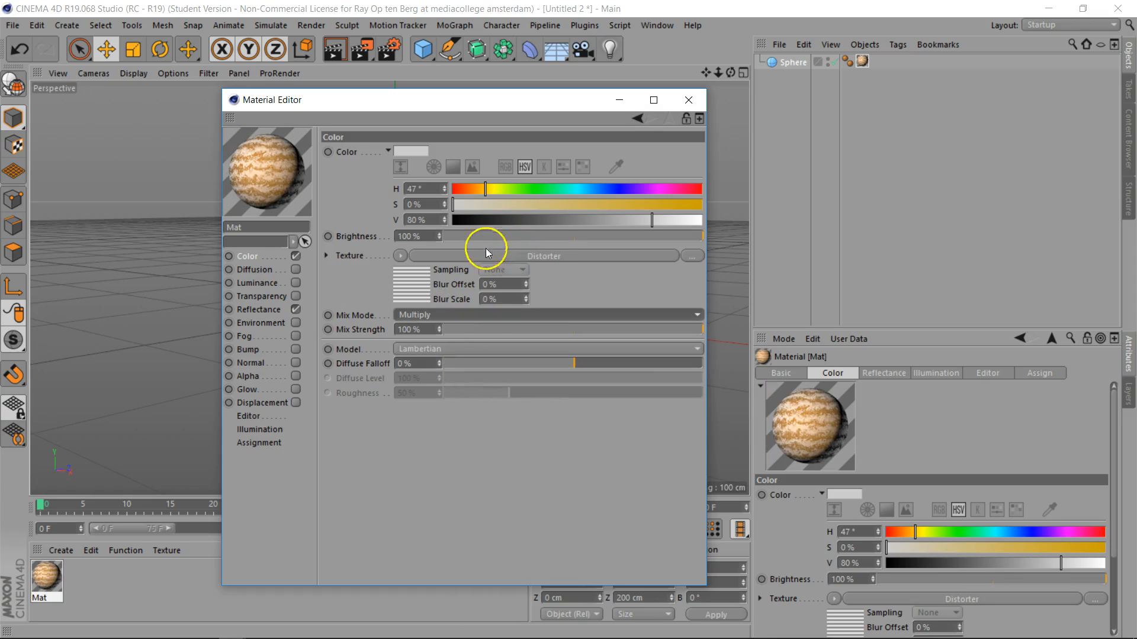
left_click_drag(463, 190, 458, 190)
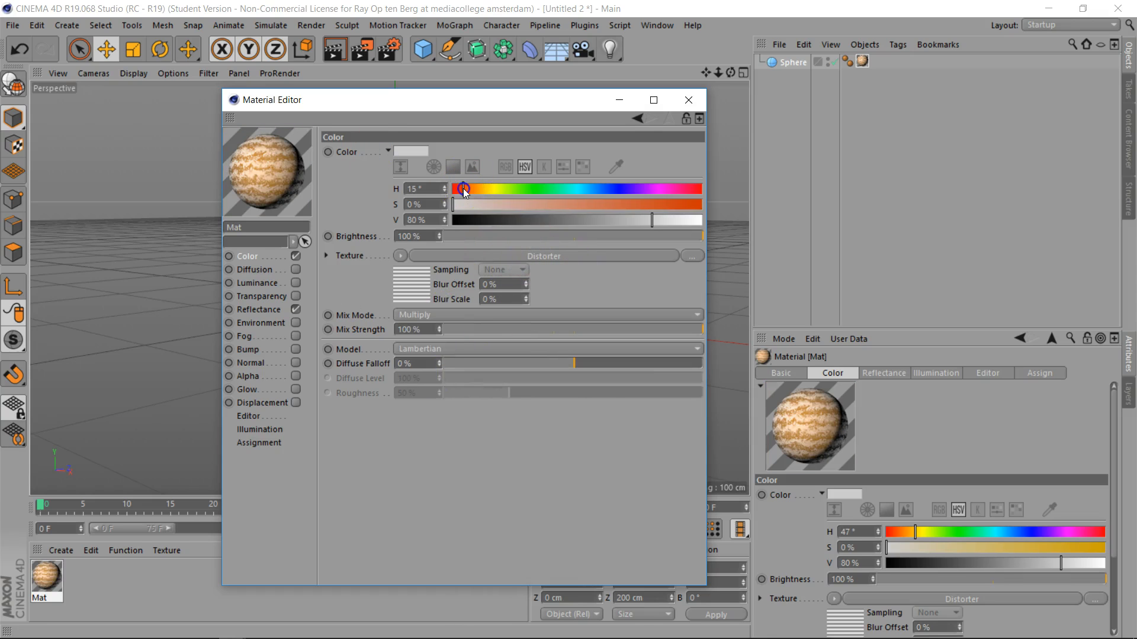
left_click_drag(610, 204, 666, 209)
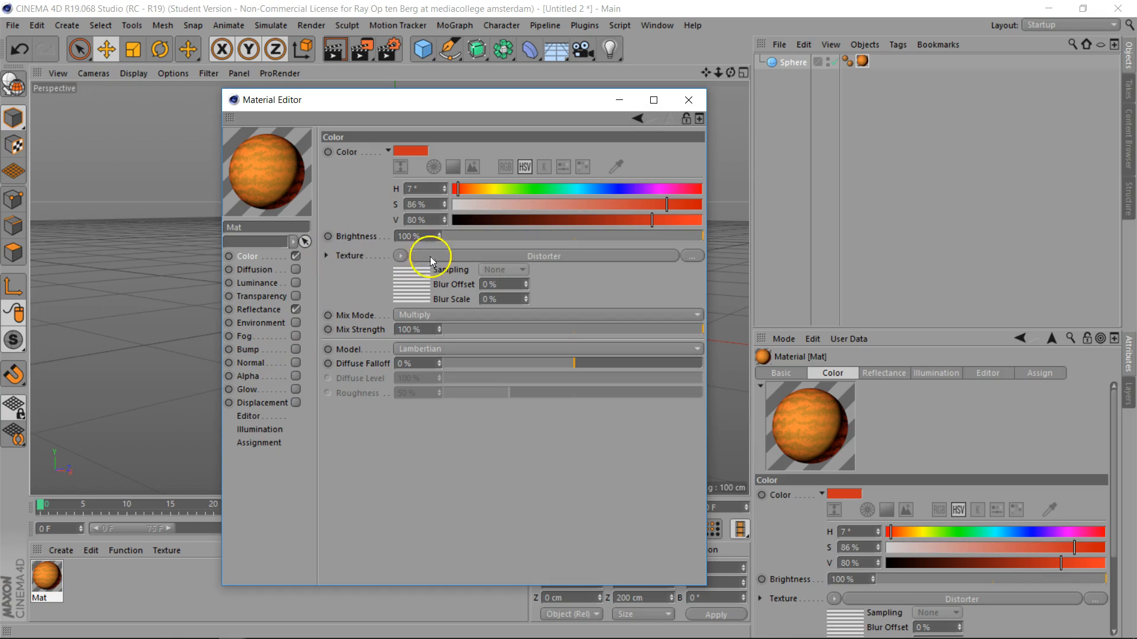
Copy the color channel's Distorter shader, enable the Bump channel and paste the shader as its texture.
left_click(253, 258)
left_click(401, 257)
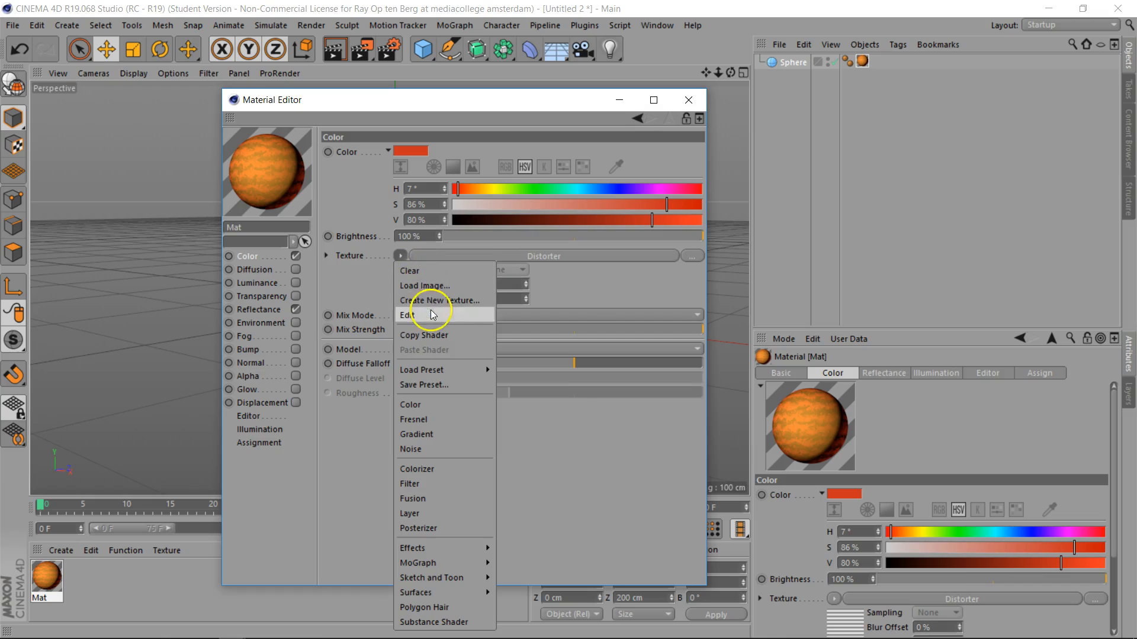
left_click(435, 336)
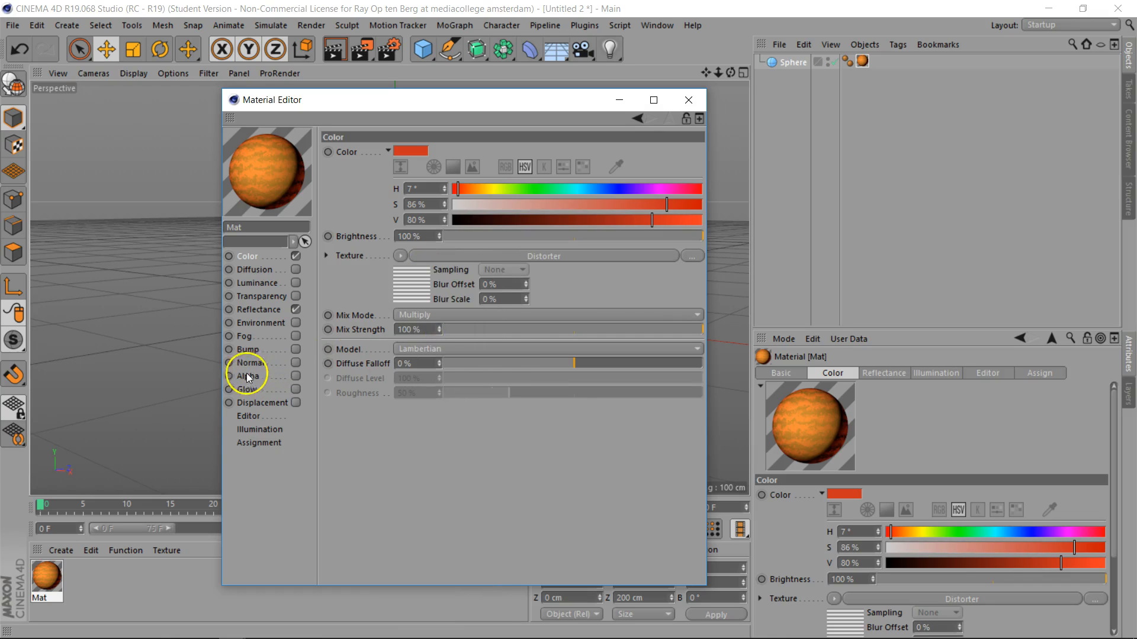
left_click(295, 349)
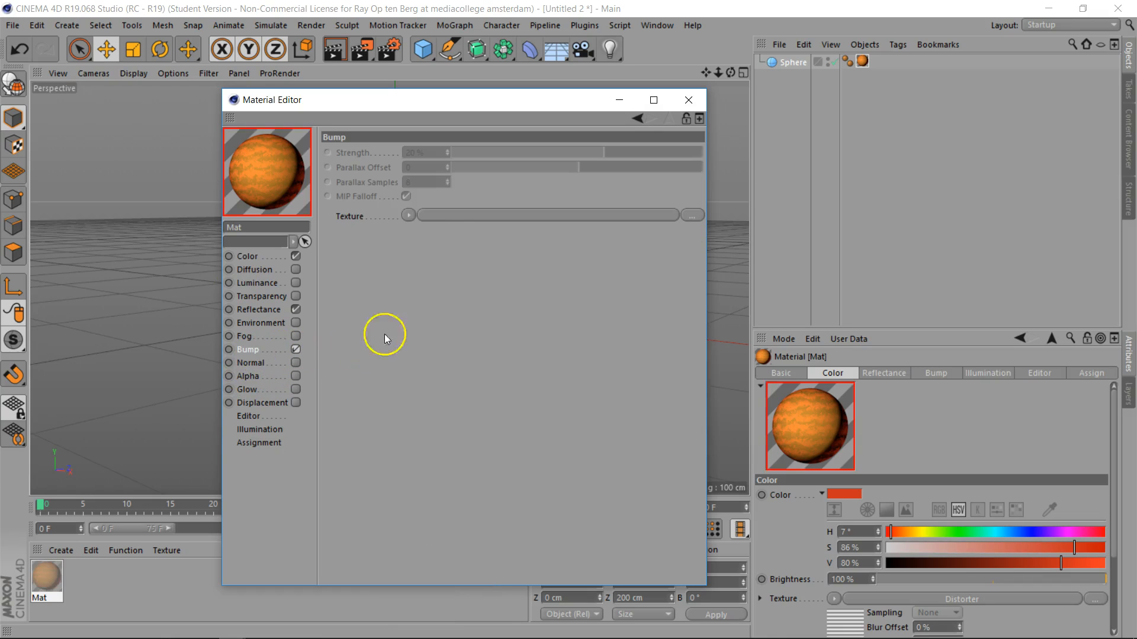
left_click(408, 215)
left_click(450, 290)
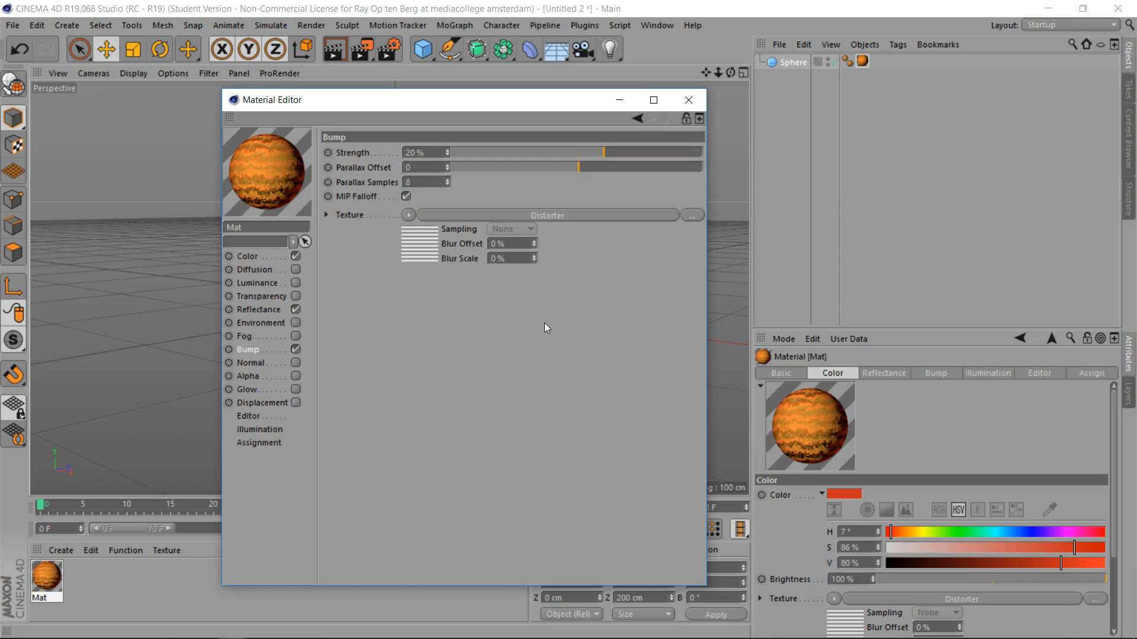
Set the bump strength to 8%.
left_click(438, 156)
type("8")
key("Return")
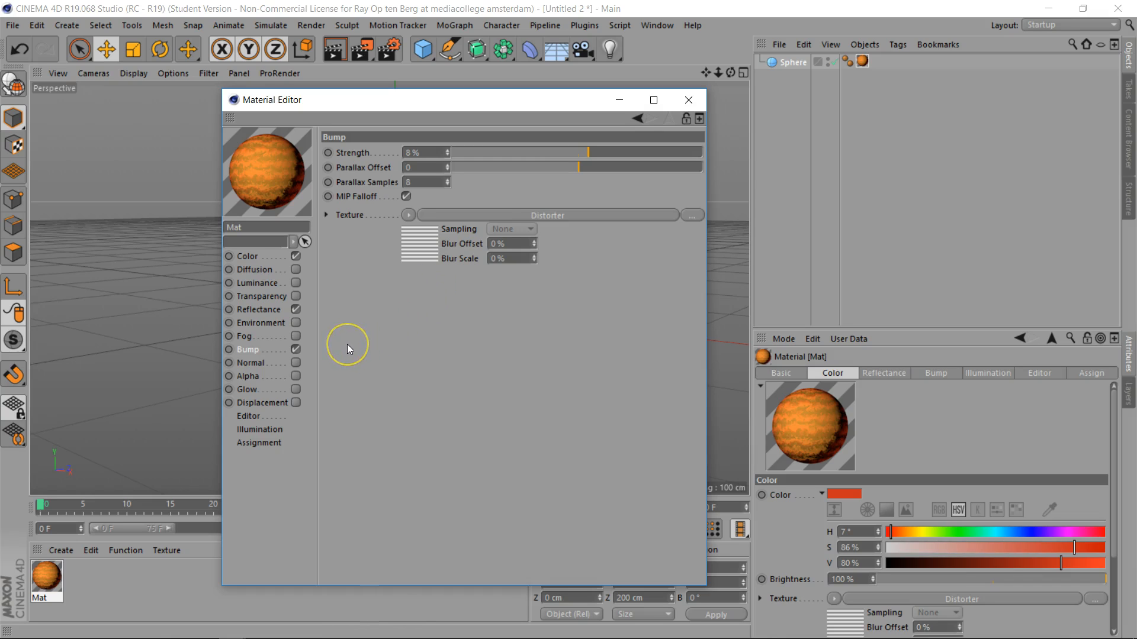
Close the material editor, reapply Mat to the sphere's existing texture tag and render the perspective view.
left_click(689, 100)
left_click_drag(53, 579, 866, 58)
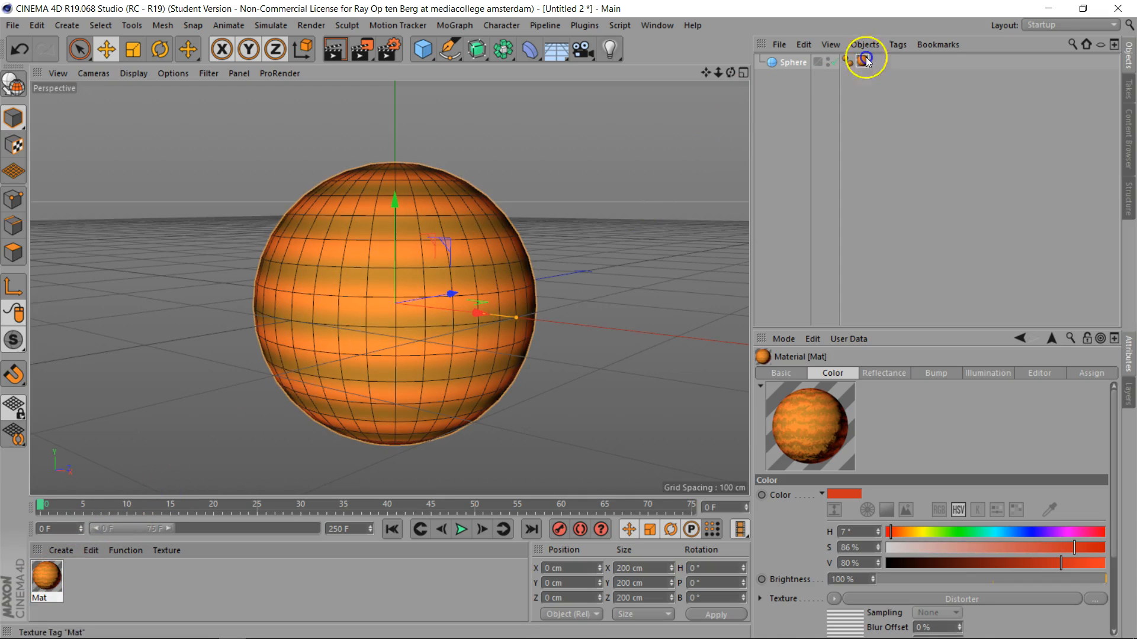
left_click(331, 50)
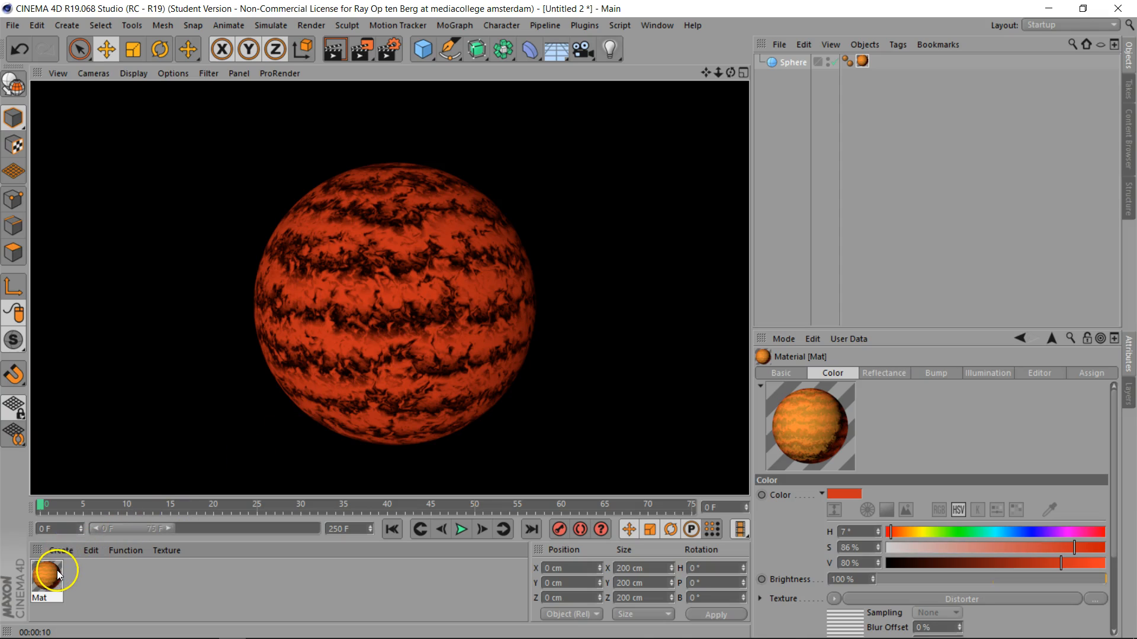
Duplicate Mat, then enable the copy's Alpha channel and paste the copied Distorter shader as its texture.
left_click_drag(55, 579, 90, 580, "ctrl")
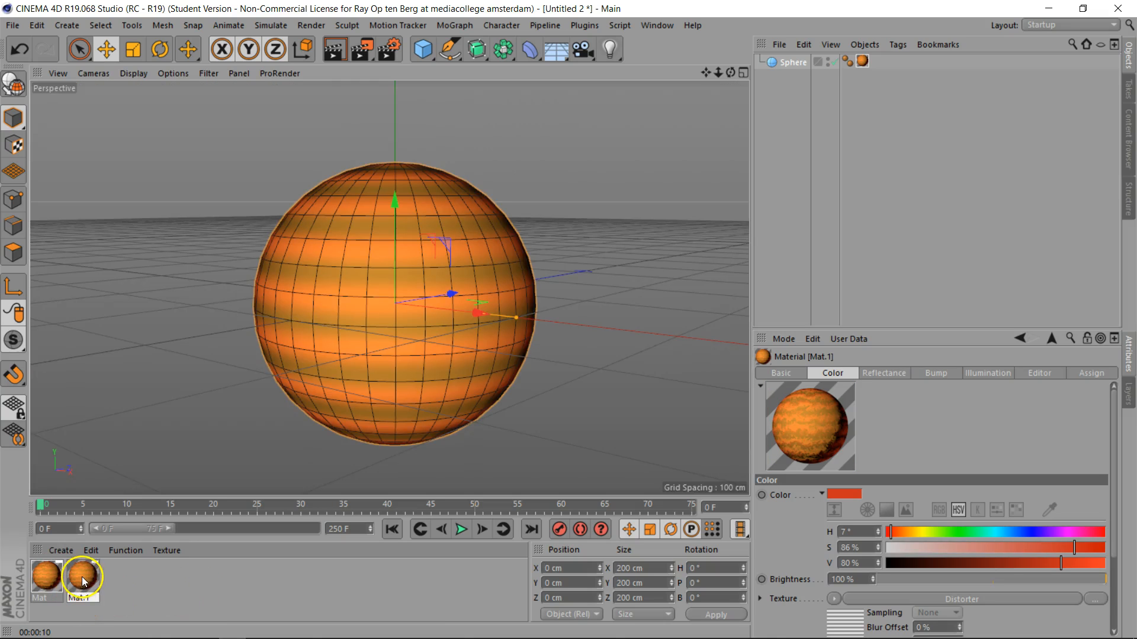
double_click(83, 580)
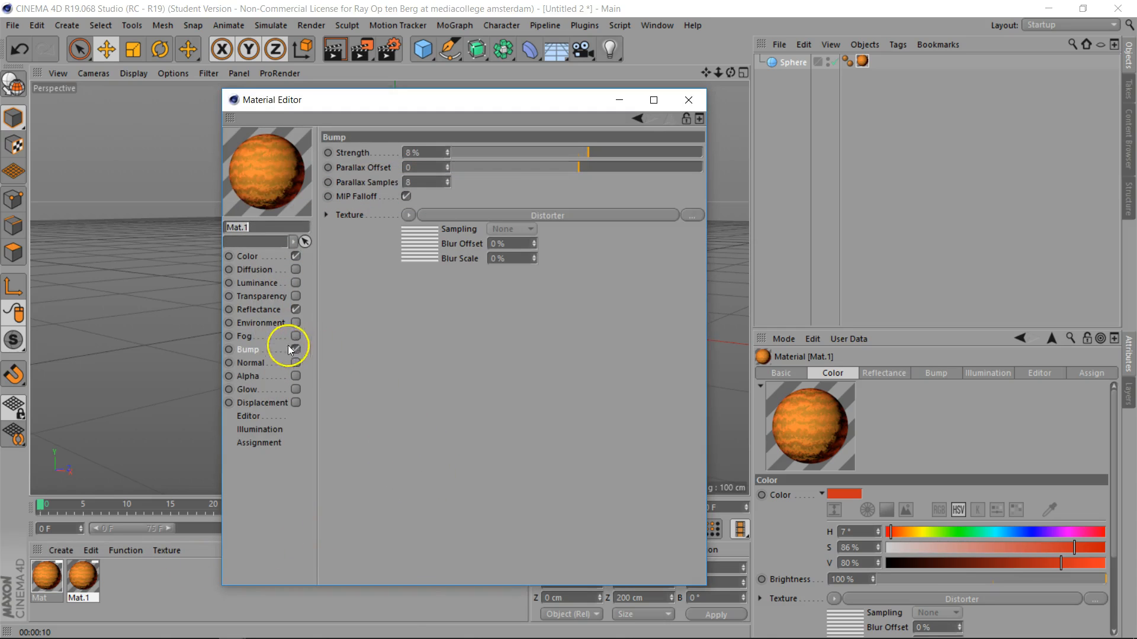
left_click(295, 376)
left_click(401, 237)
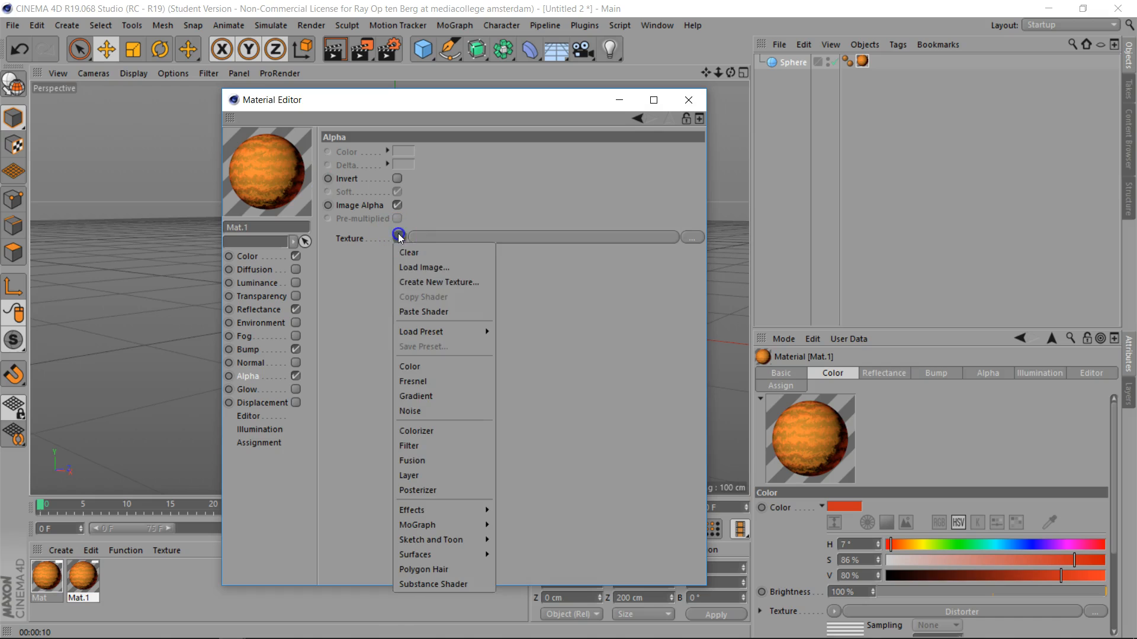
left_click(423, 311)
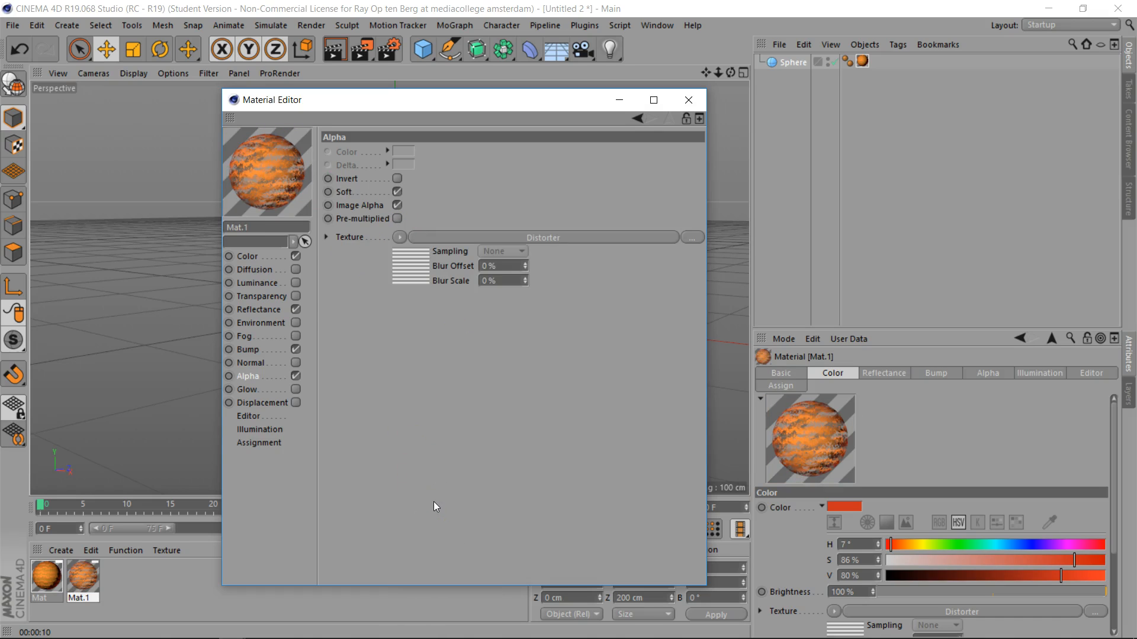
Set Mat.1's base color to yellow with hue 58°, saturation 58% and value 100%.
left_click(249, 257)
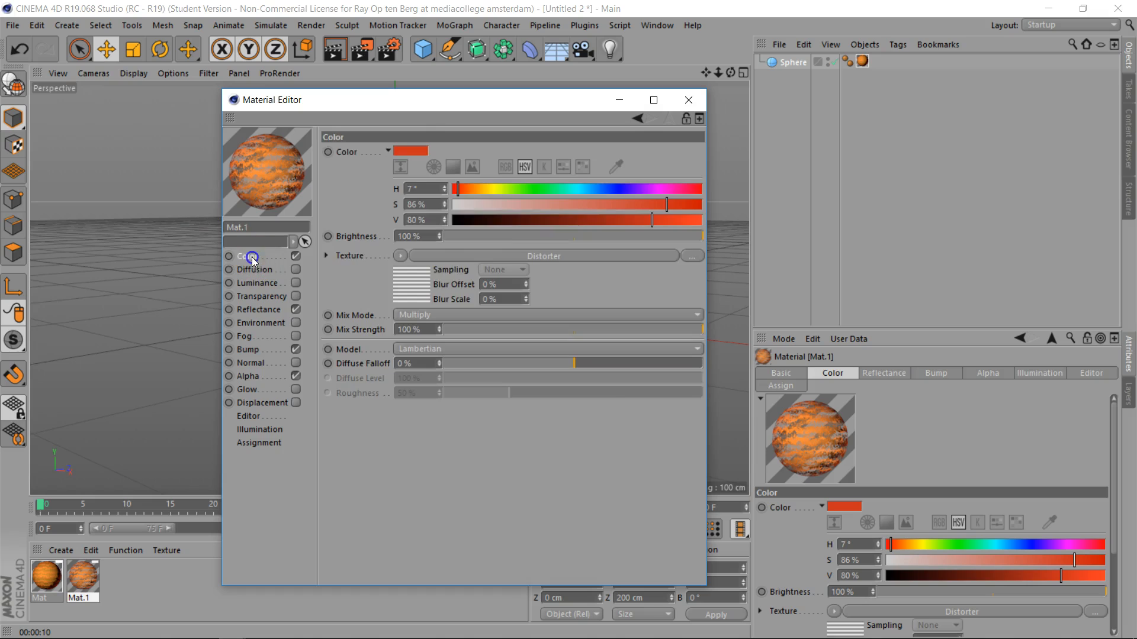
left_click(411, 151)
left_click_drag(372, 148, 382, 148)
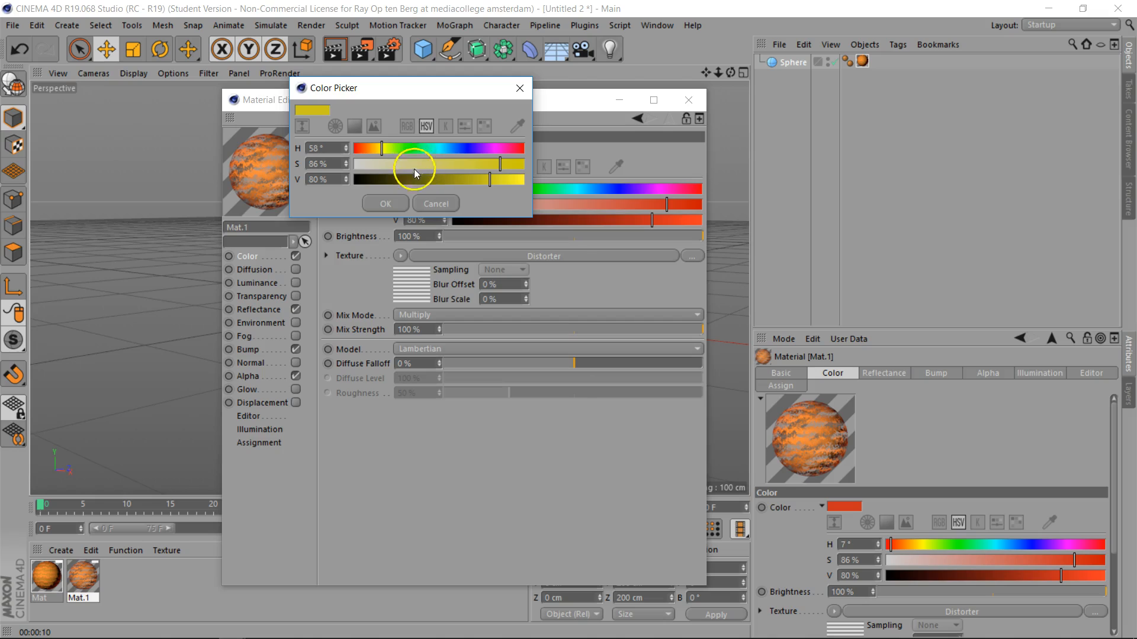
mouse_move(490, 187)
left_mouse_down()
mouse_move(550, 183)
mouse_move(495, 168)
left_mouse_up()
left_click(502, 165)
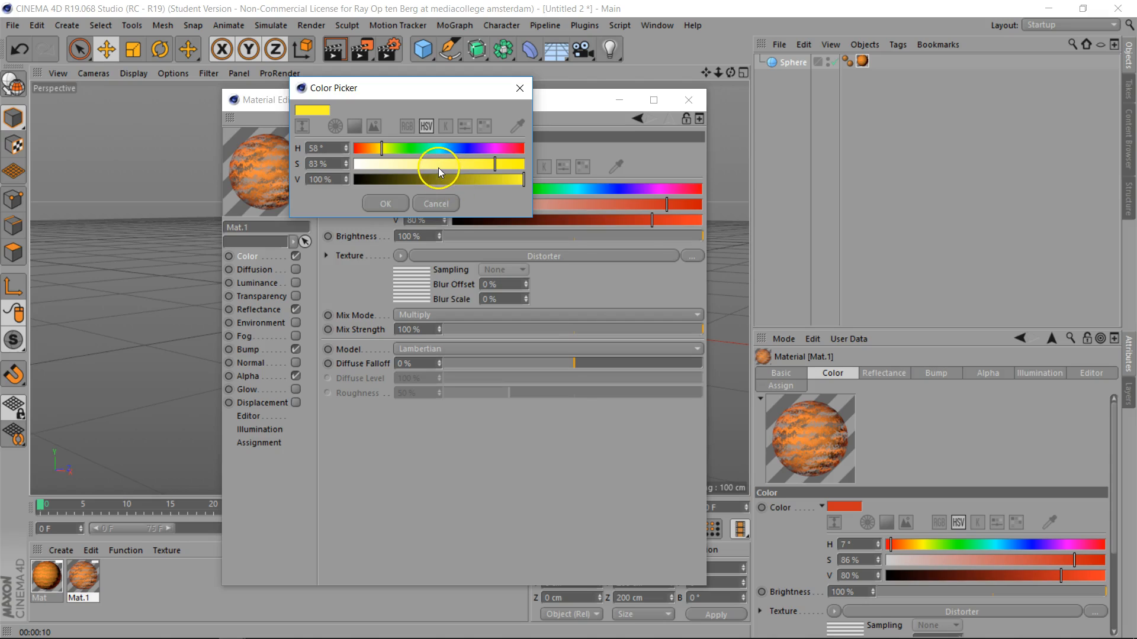
left_click_drag(479, 186, 566, 195)
left_click(385, 203)
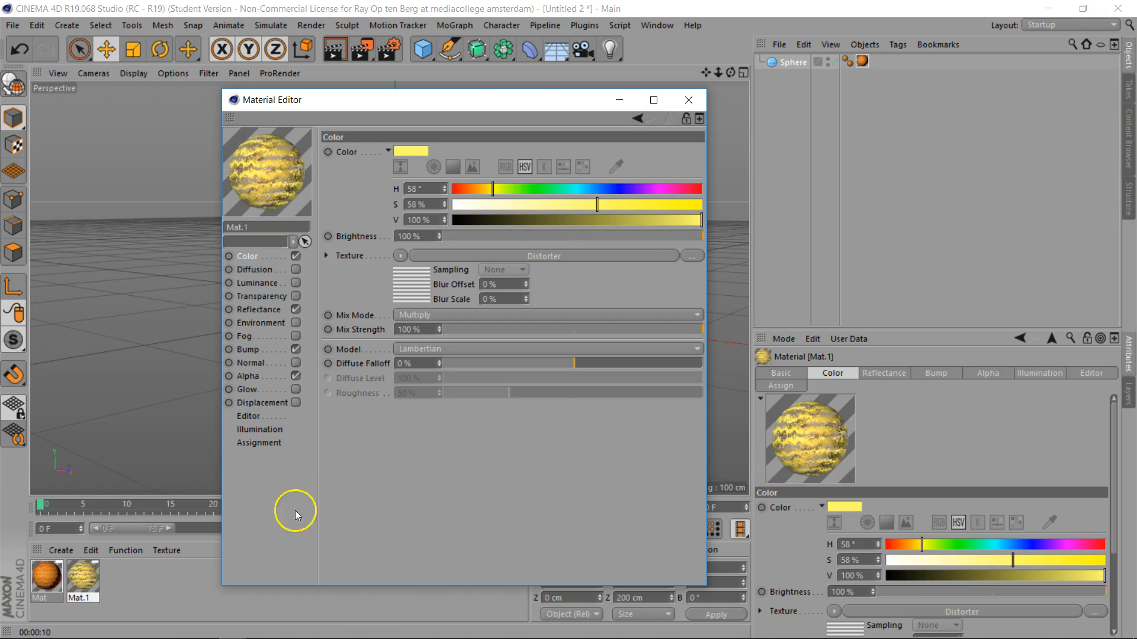
Duplicate Mat.1, set the copy's base color to hue 42° and saturation 100%, and apply it to the sphere.
left_click_drag(89, 574, 149, 581, "ctrl")
left_click(115, 574)
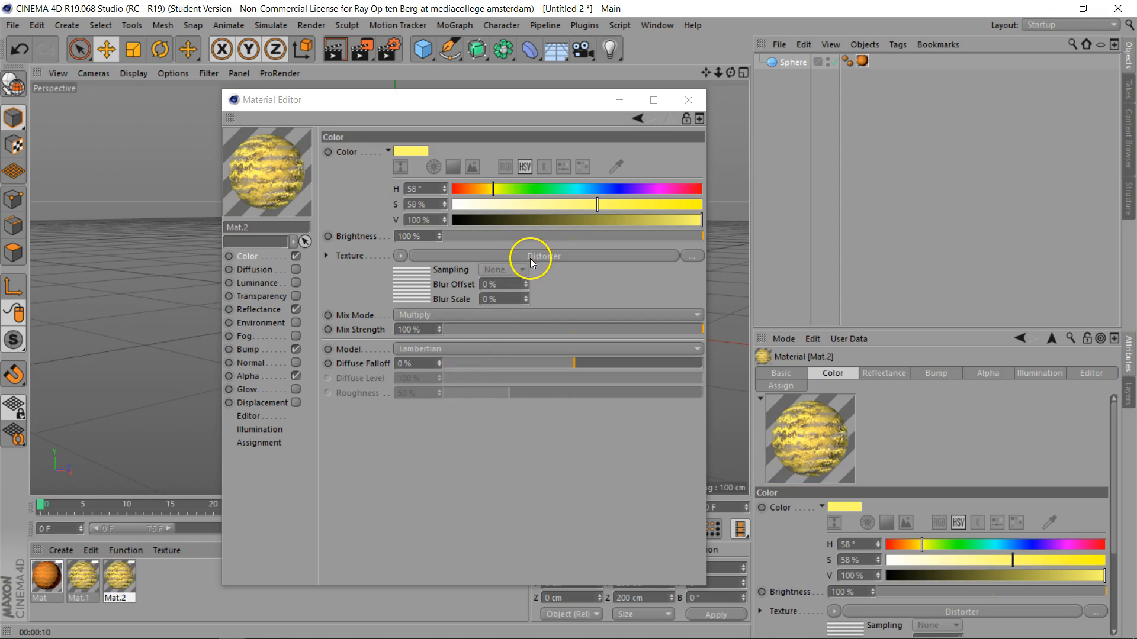
left_click(410, 150)
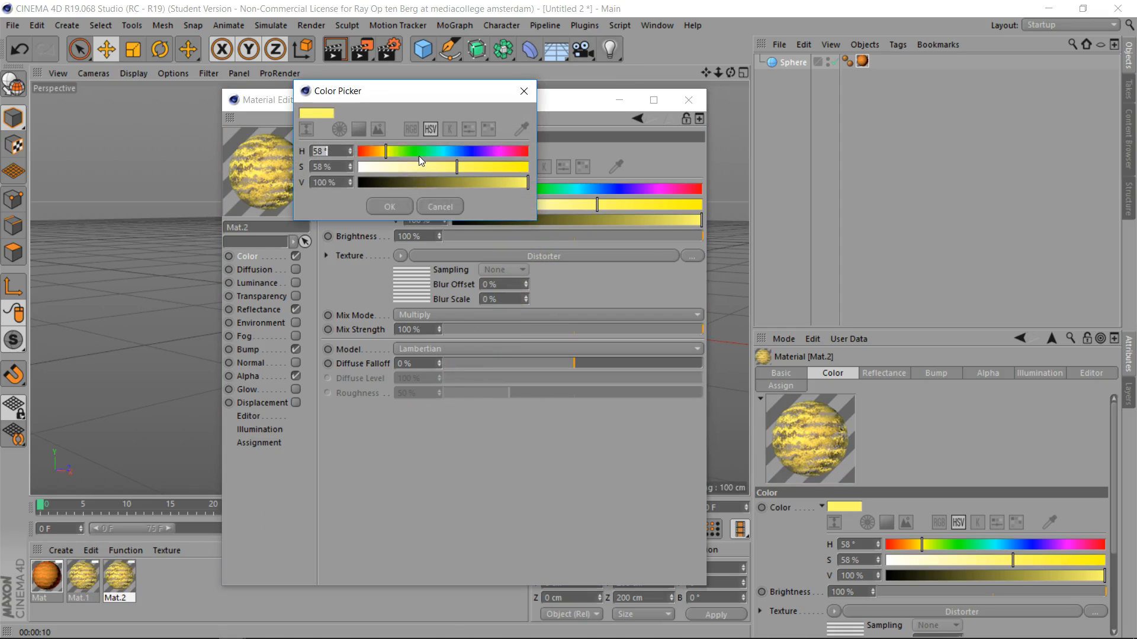
left_click_drag(386, 150, 378, 151)
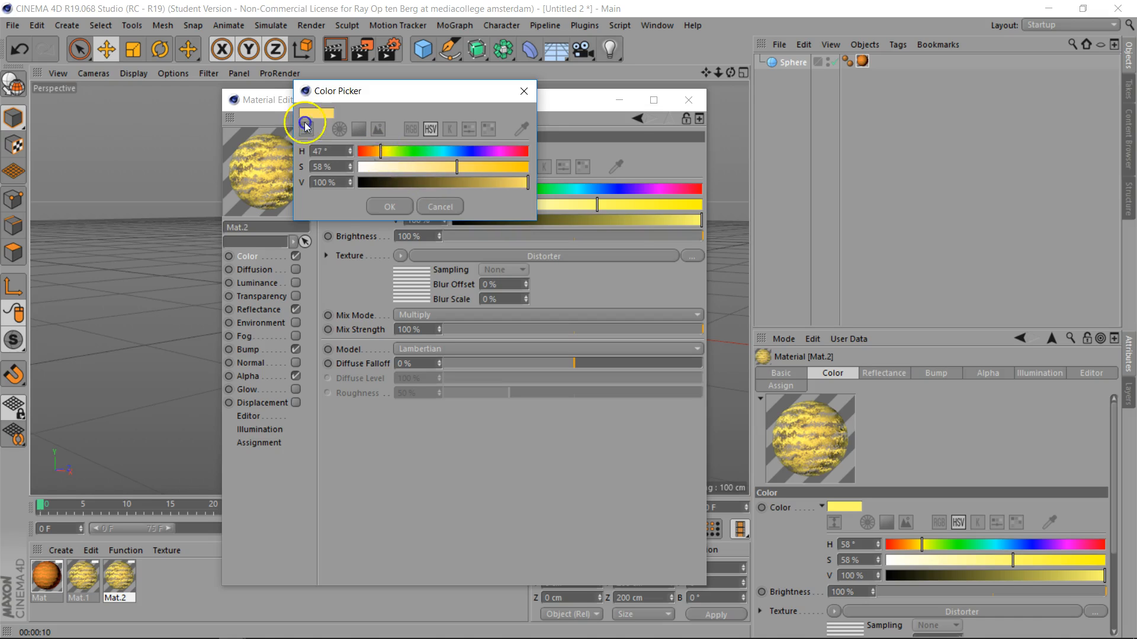
left_click_drag(457, 166, 584, 168)
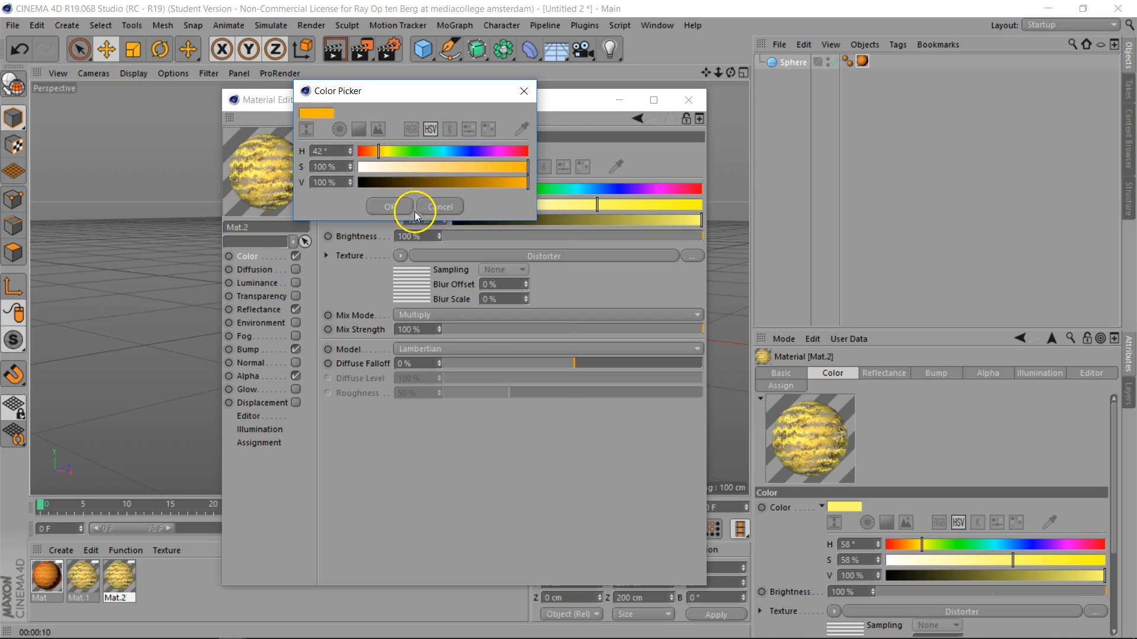
left_click(396, 205)
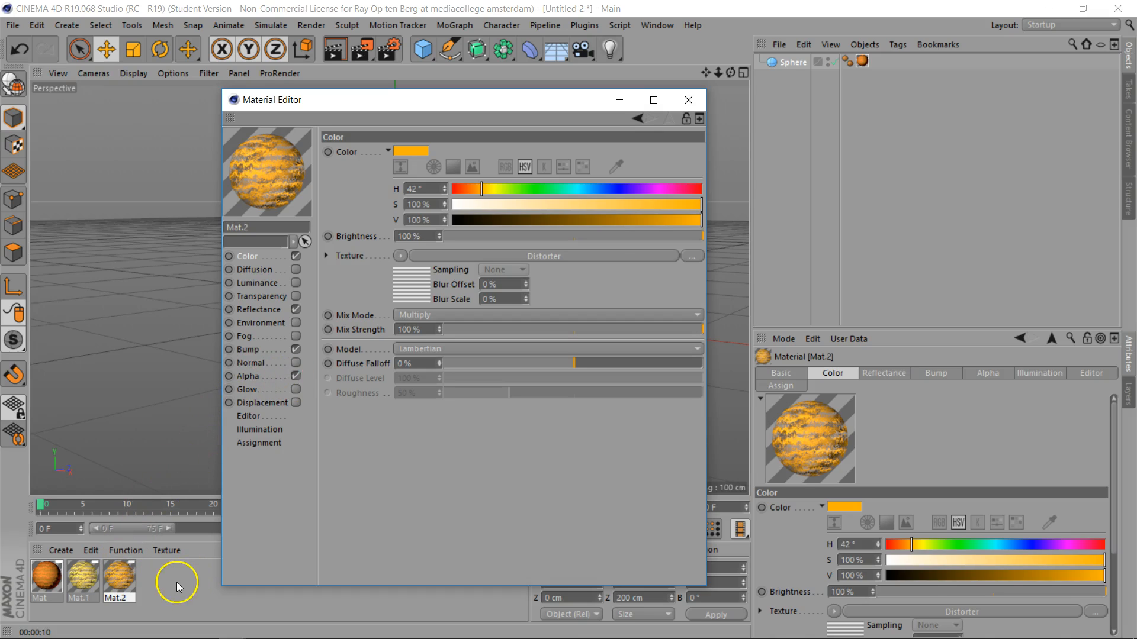
left_click_drag(124, 580, 795, 61)
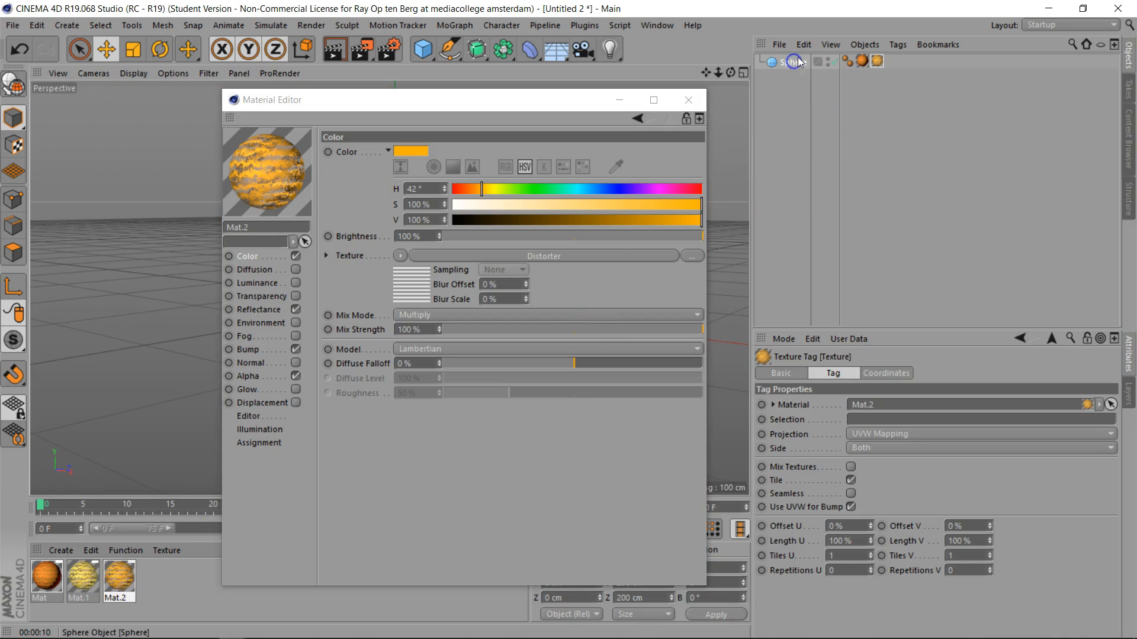
In Mat's color channel, set the grout color of the innermost Tiles shader to gray with a value of 47%.
left_click(45, 579)
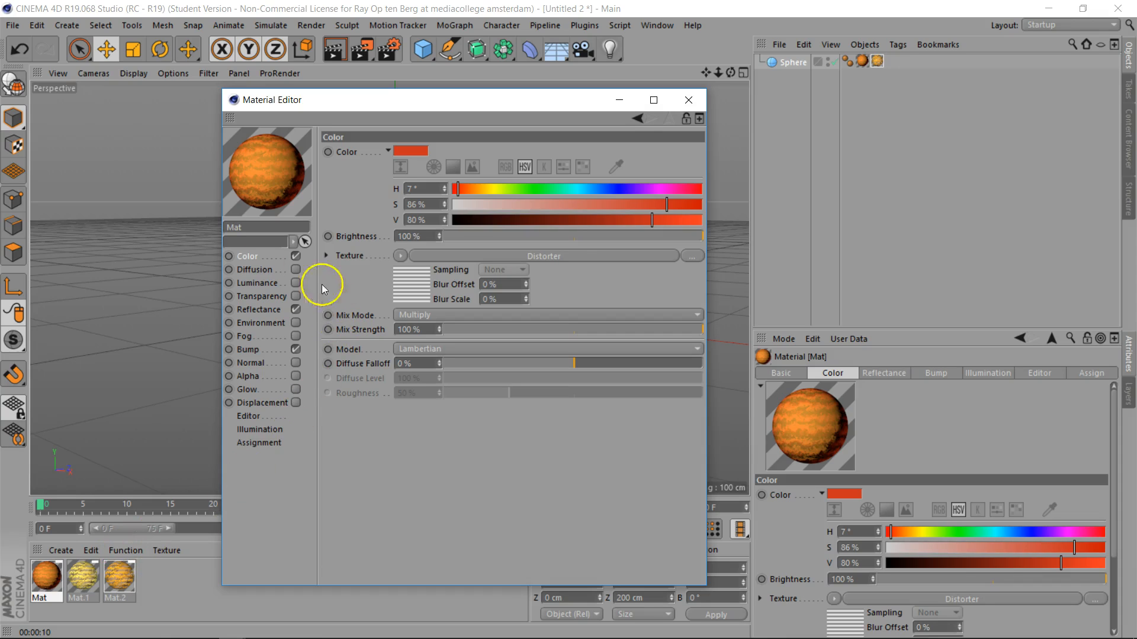
left_click(478, 257)
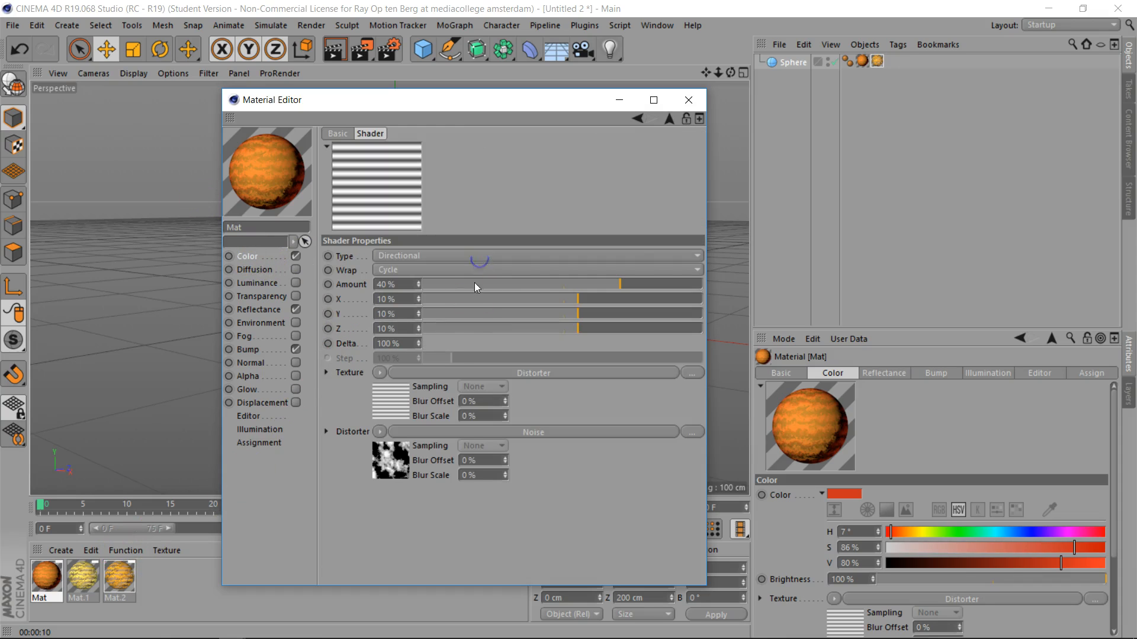
left_click(504, 376)
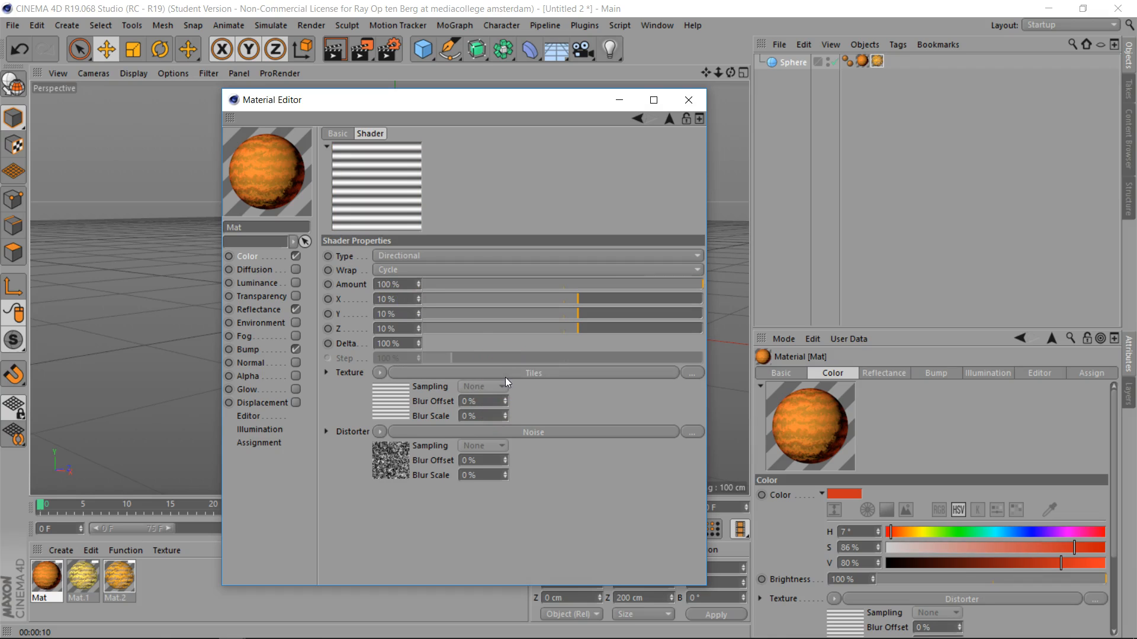
left_click(508, 375)
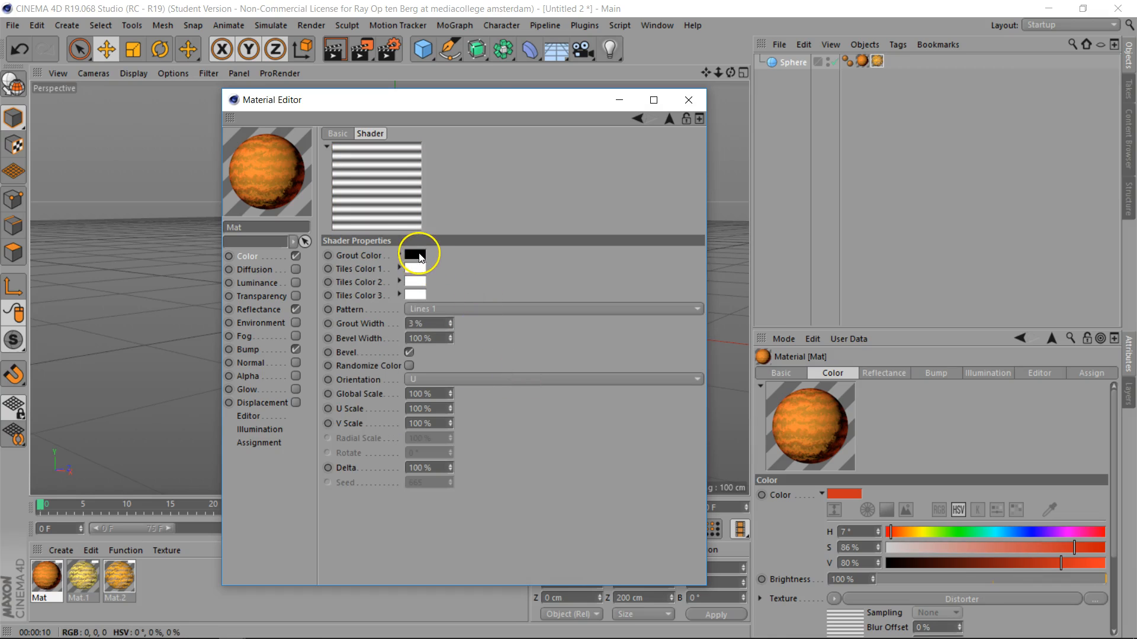
left_click(419, 255)
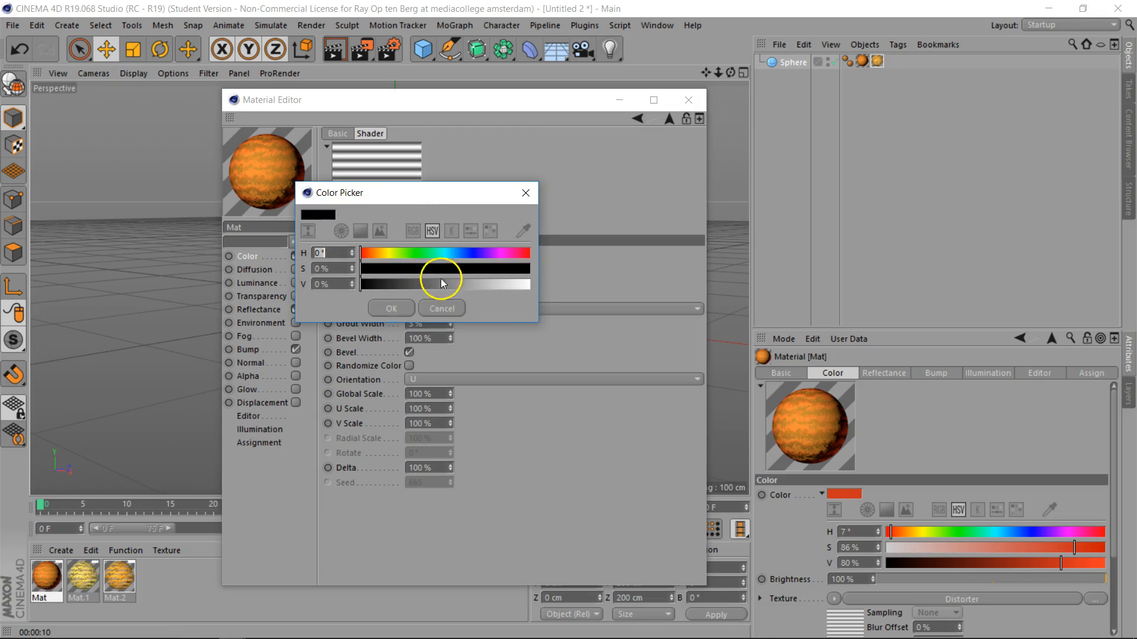
left_click_drag(453, 286, 440, 284)
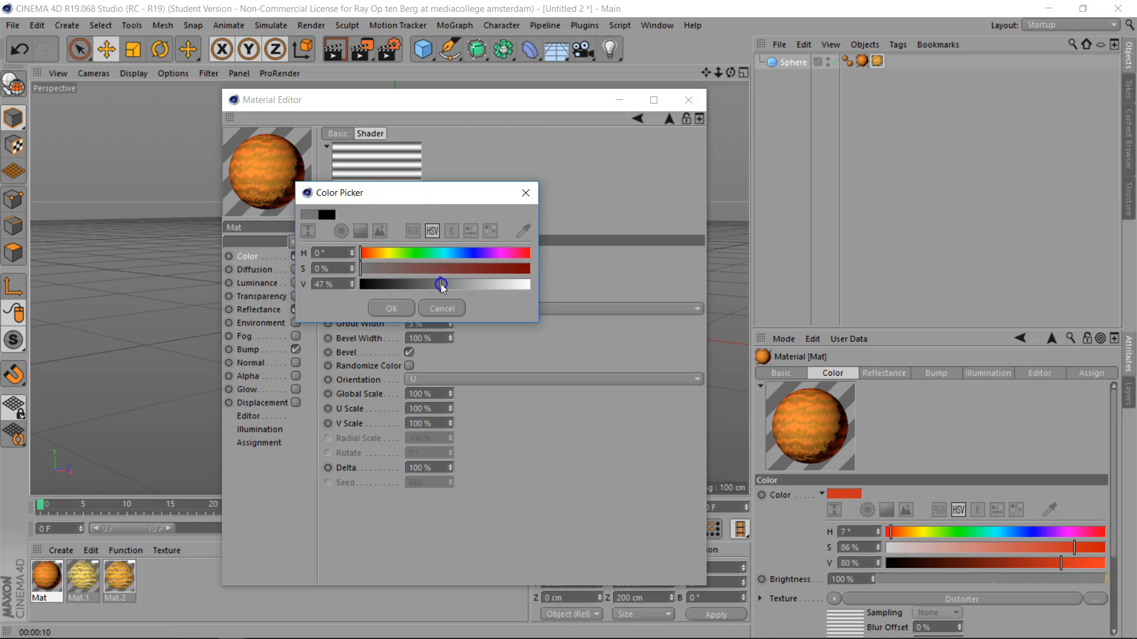
left_click(399, 308)
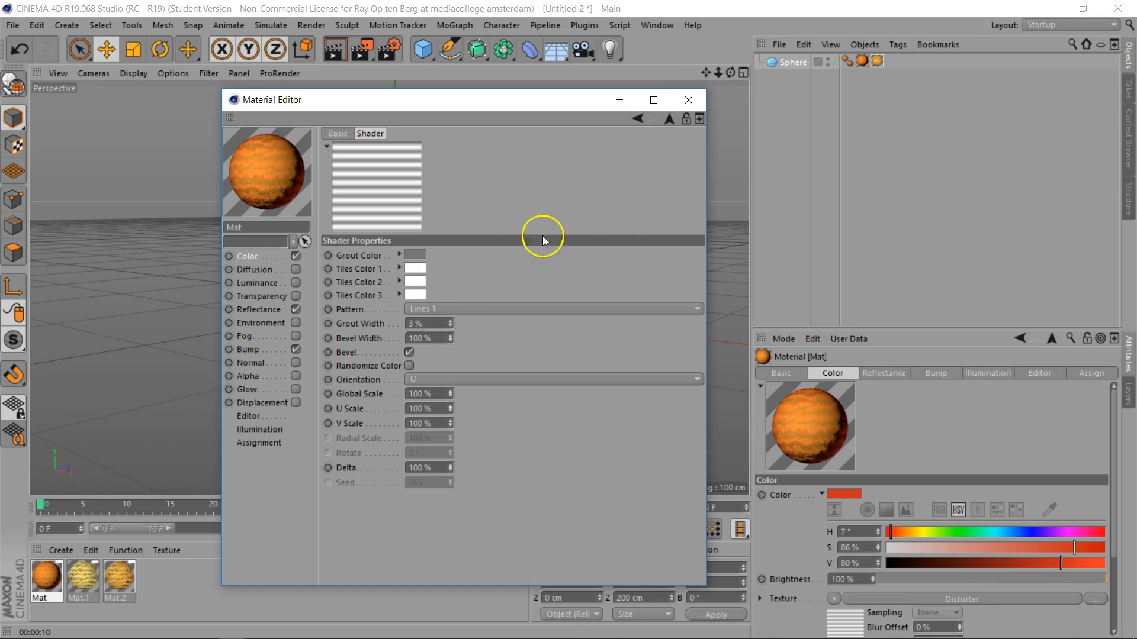
left_click(689, 100)
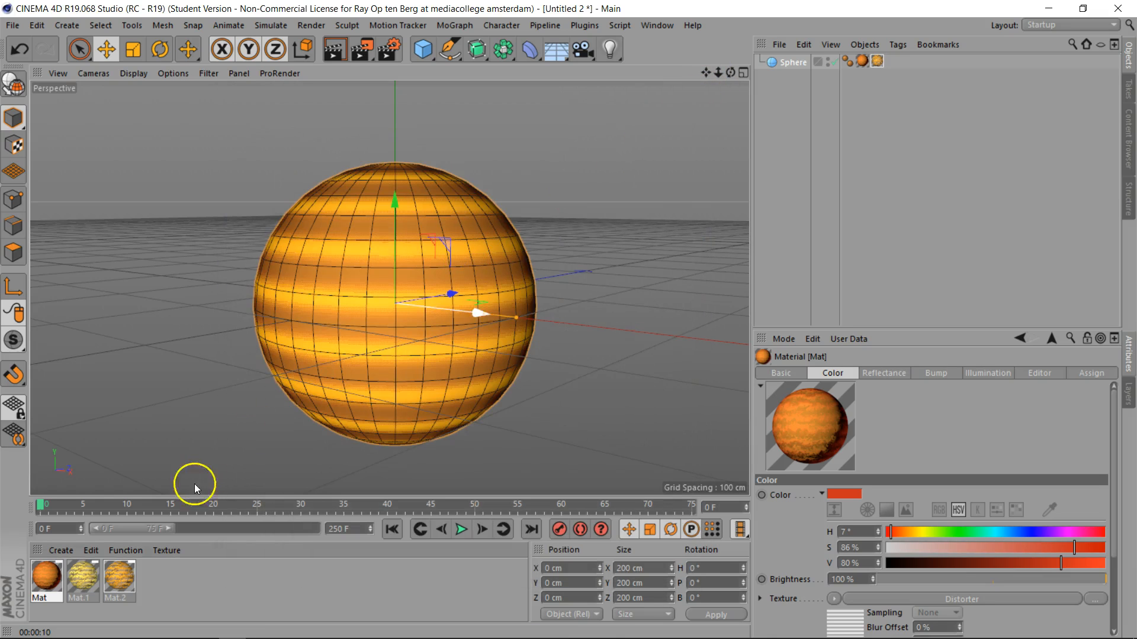
Apply Mat.1 to the sphere and set its texture tag's Length V to 200%.
left_click_drag(83, 575, 792, 66)
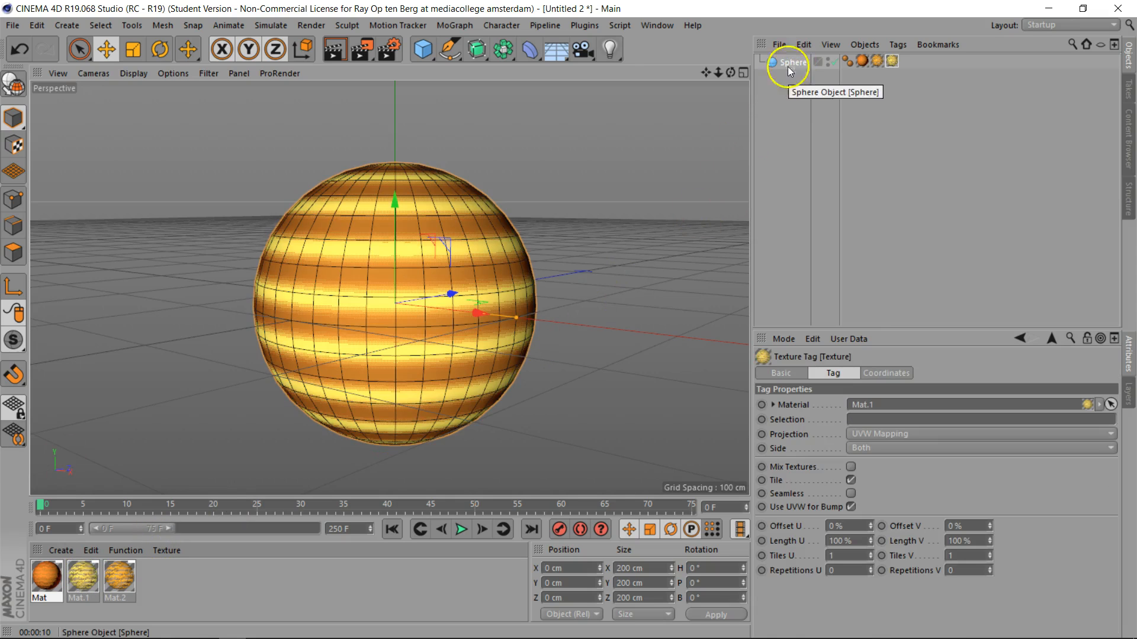
left_click(890, 60)
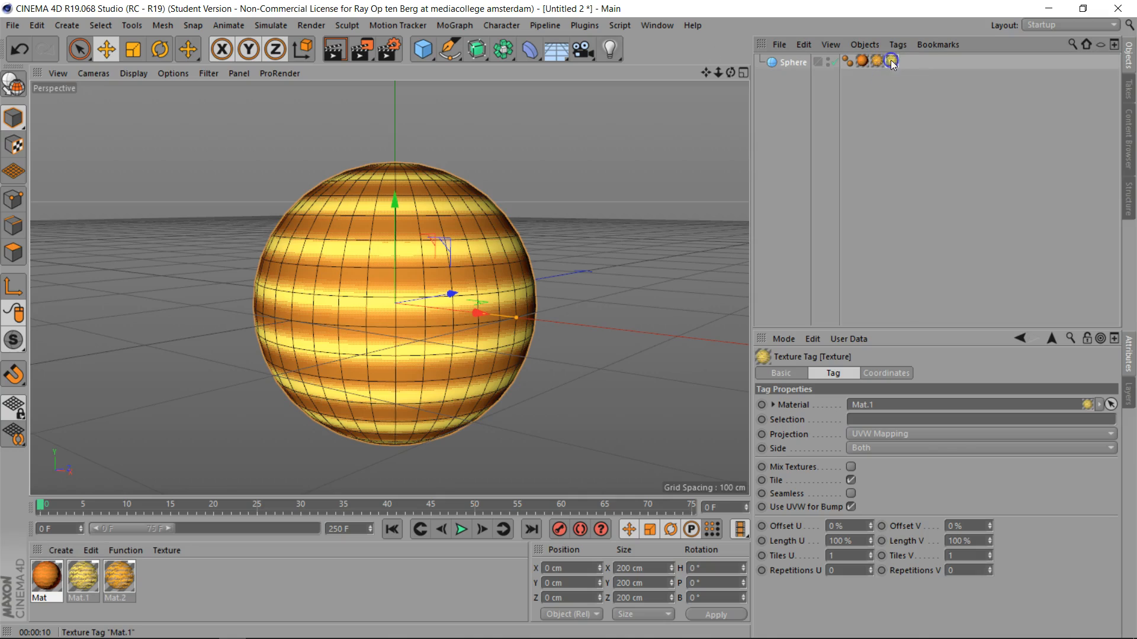
left_click(965, 541)
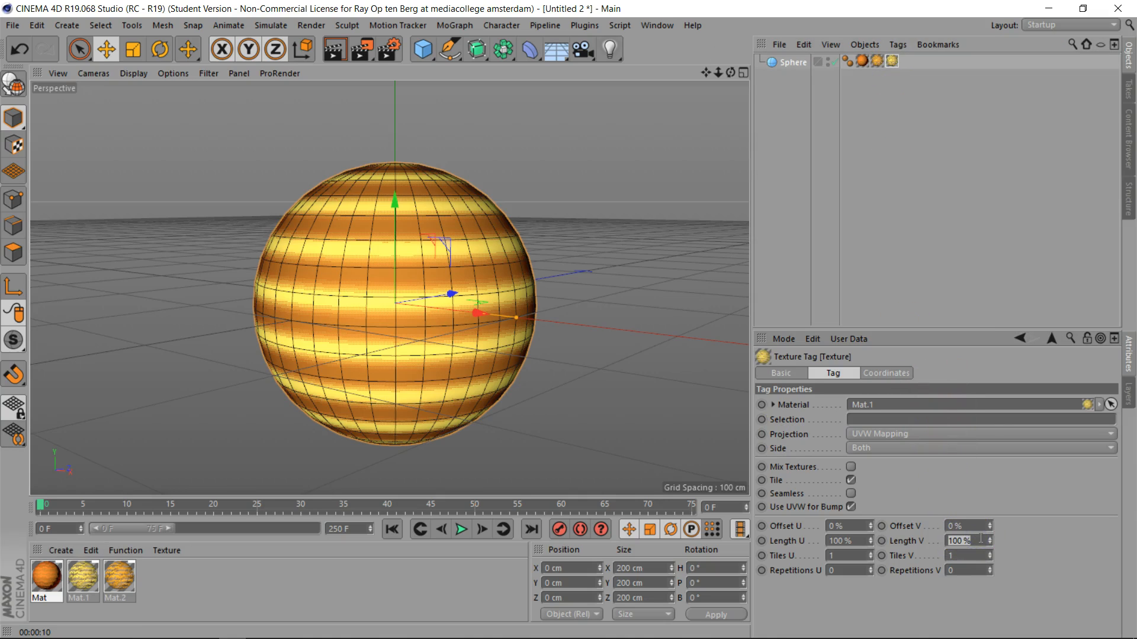
type("200")
key("Return")
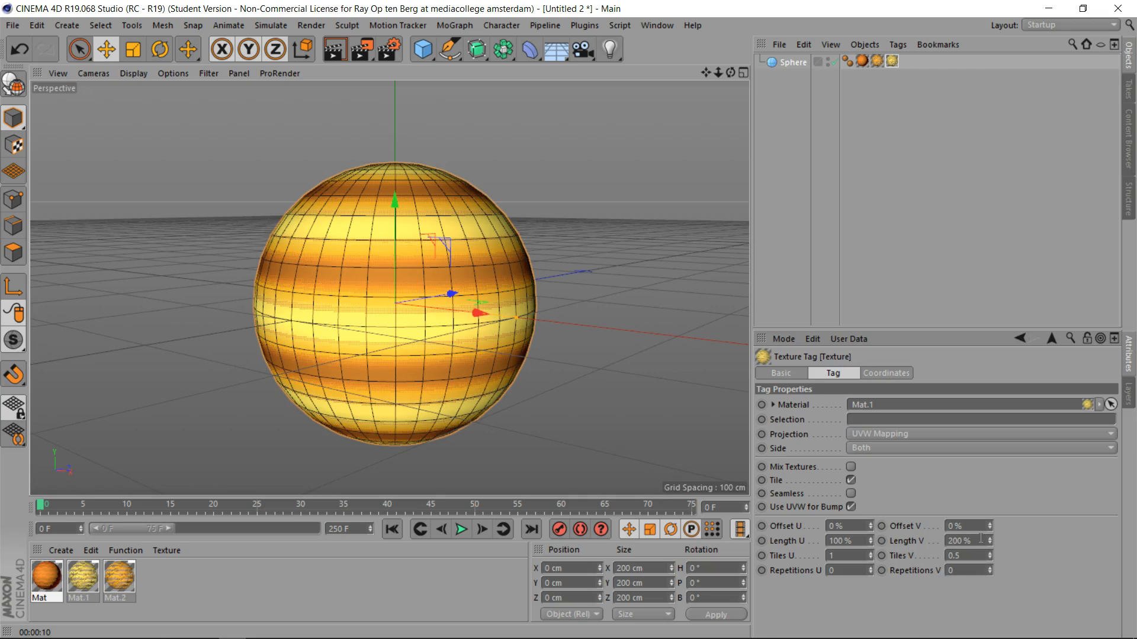
In the sphere's Mat.2 texture tag, set Length V to 150% and Offset V to -10%.
left_click(877, 61)
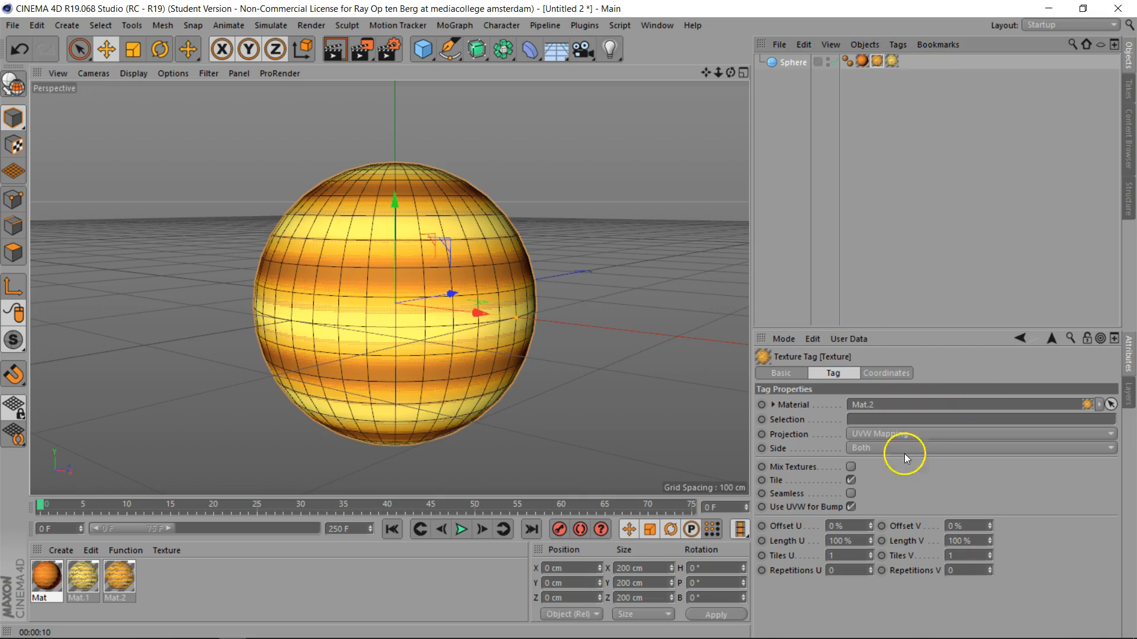
left_click(974, 539)
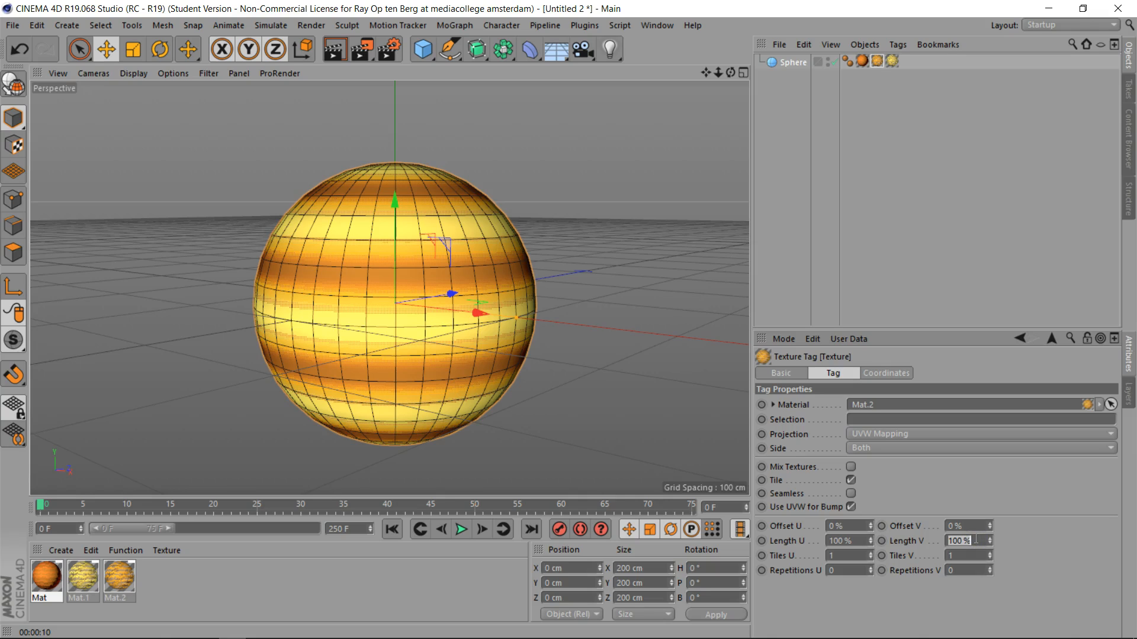
type("150")
key("Return")
left_click(971, 525)
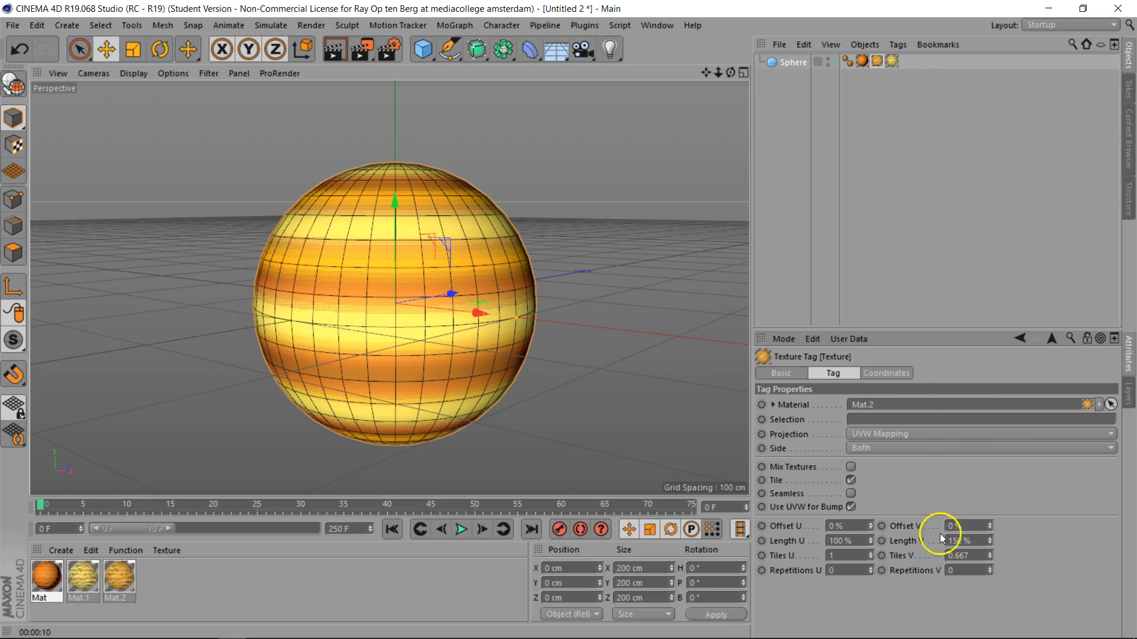
left_click_drag(988, 529, 990, 526)
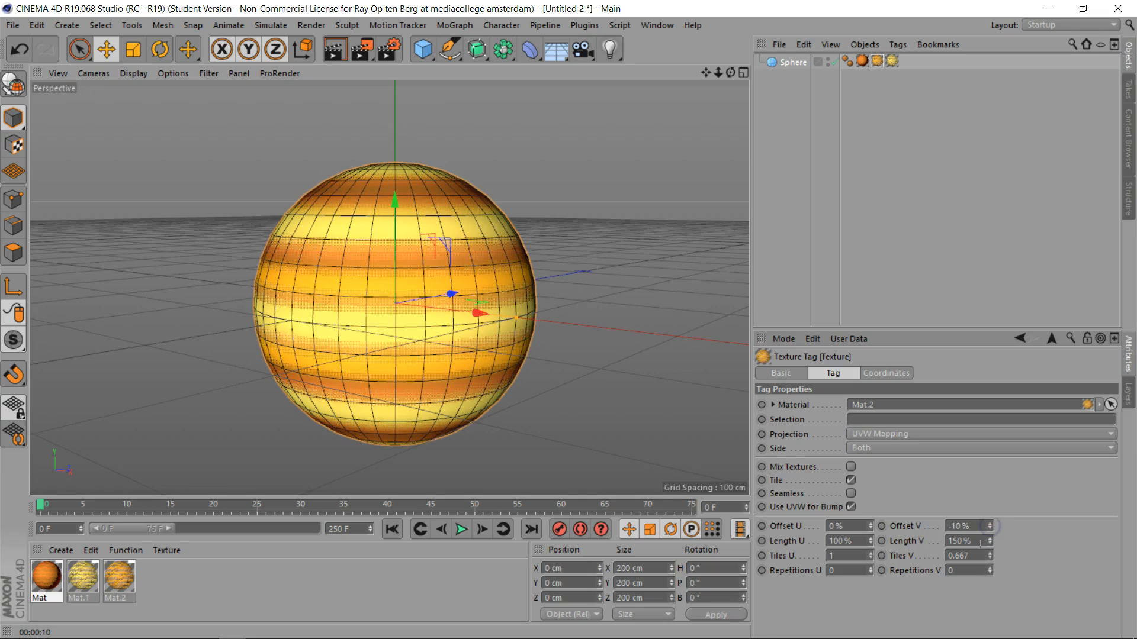
double_click(980, 541)
Set Length V of the sphere's Mat.1 texture tag to 300%.
left_click(892, 62)
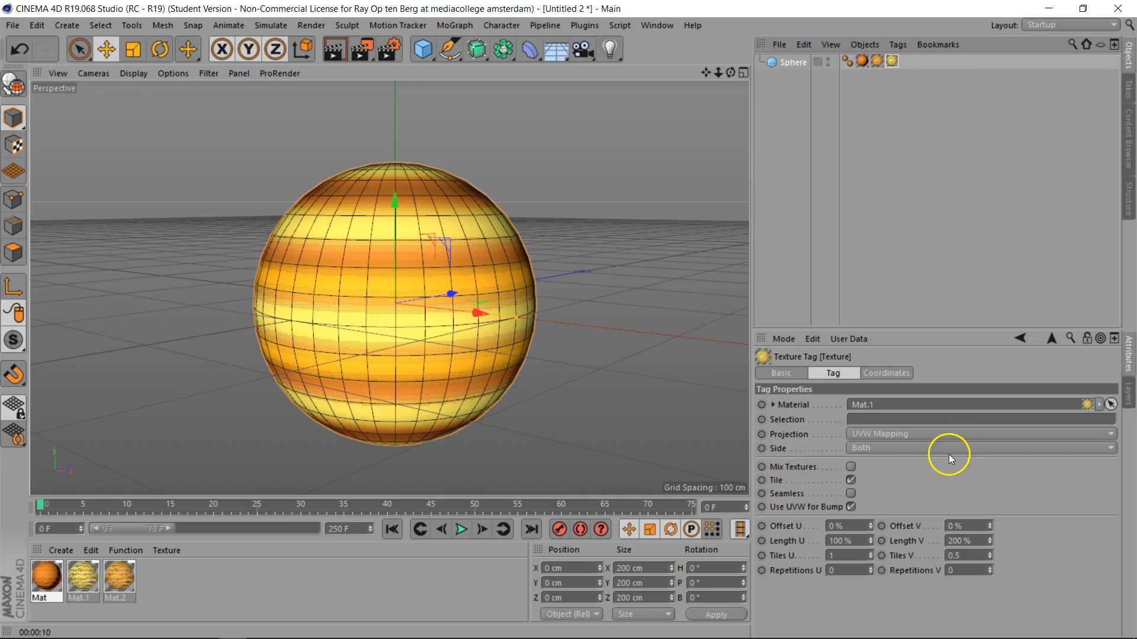
double_click(968, 541)
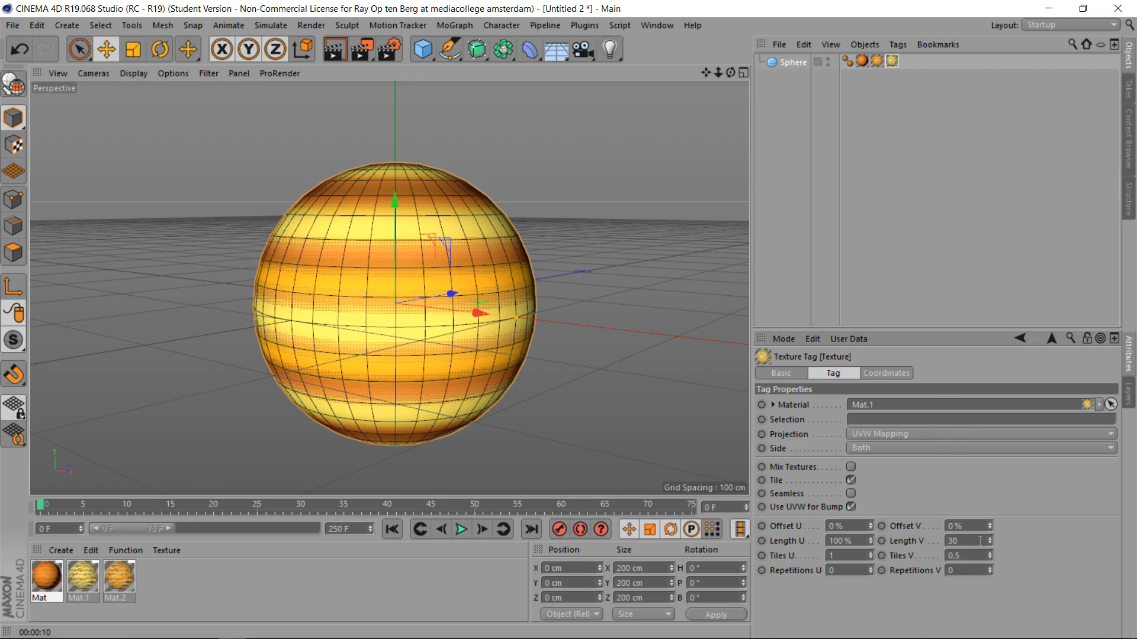
key("Return")
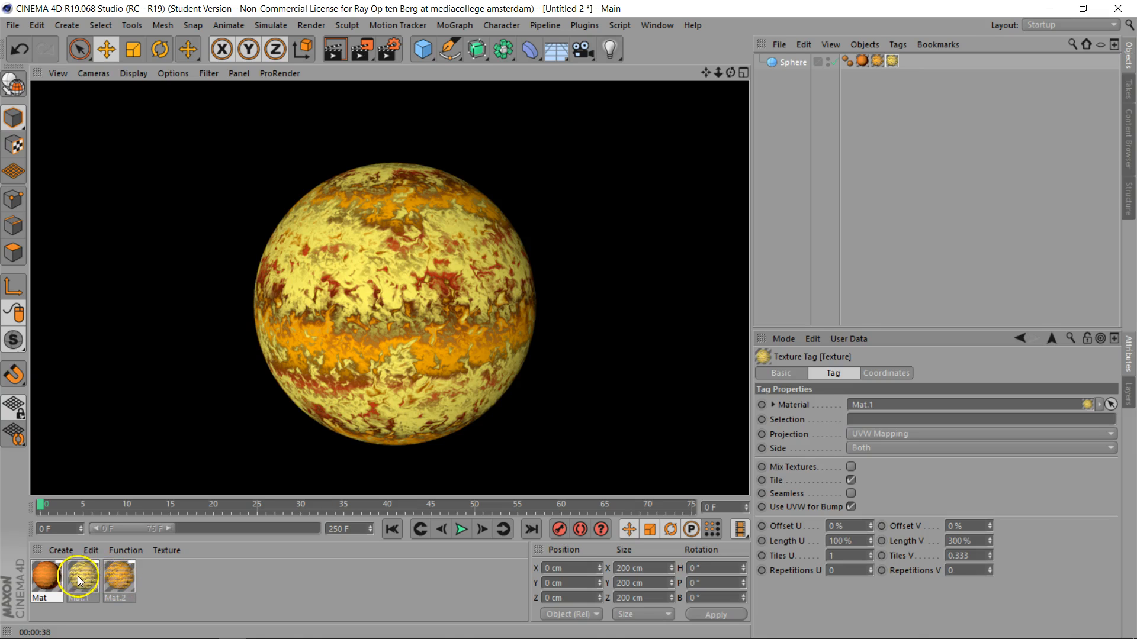
In Mat.2's color channel, set the outer Distorter shader's amount to 20%.
double_click(119, 577)
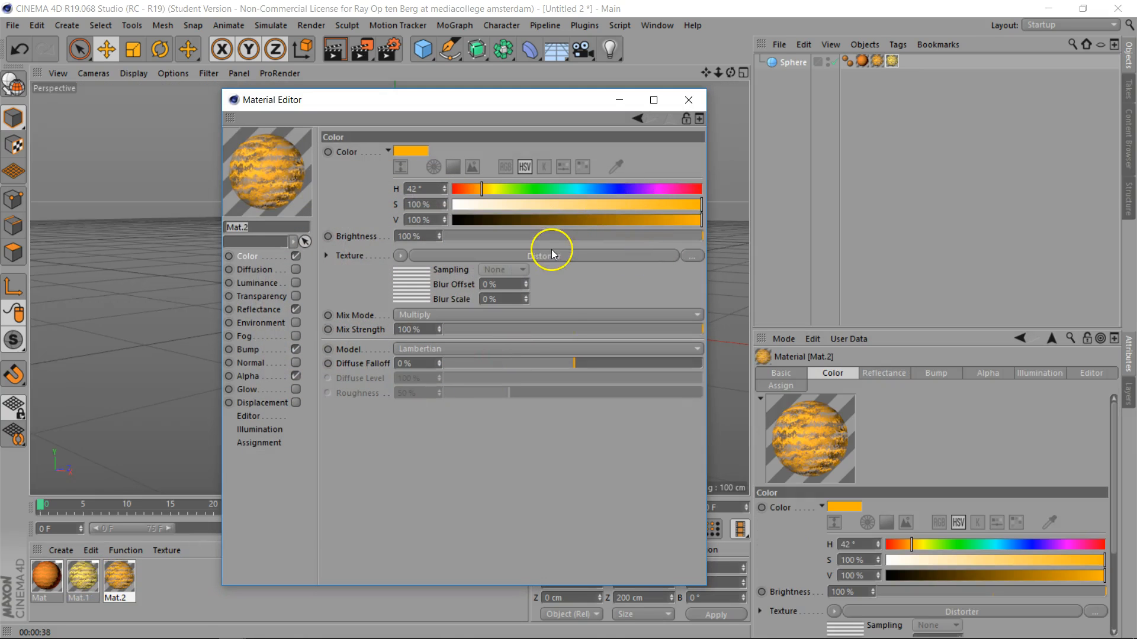
left_click(551, 256)
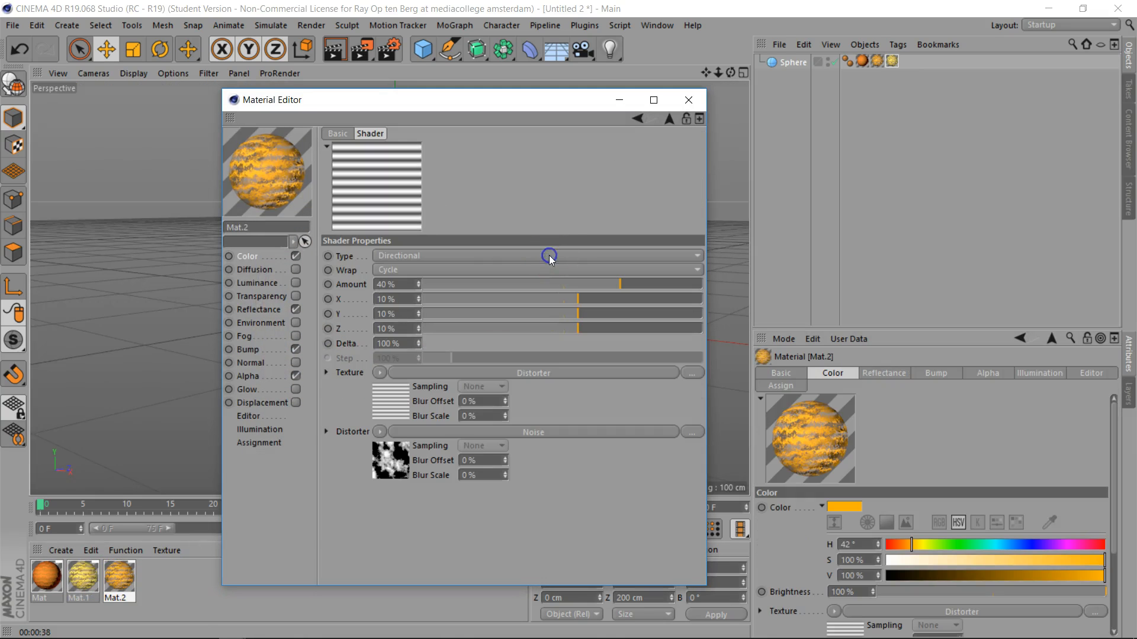
left_click(480, 431)
left_click(493, 355)
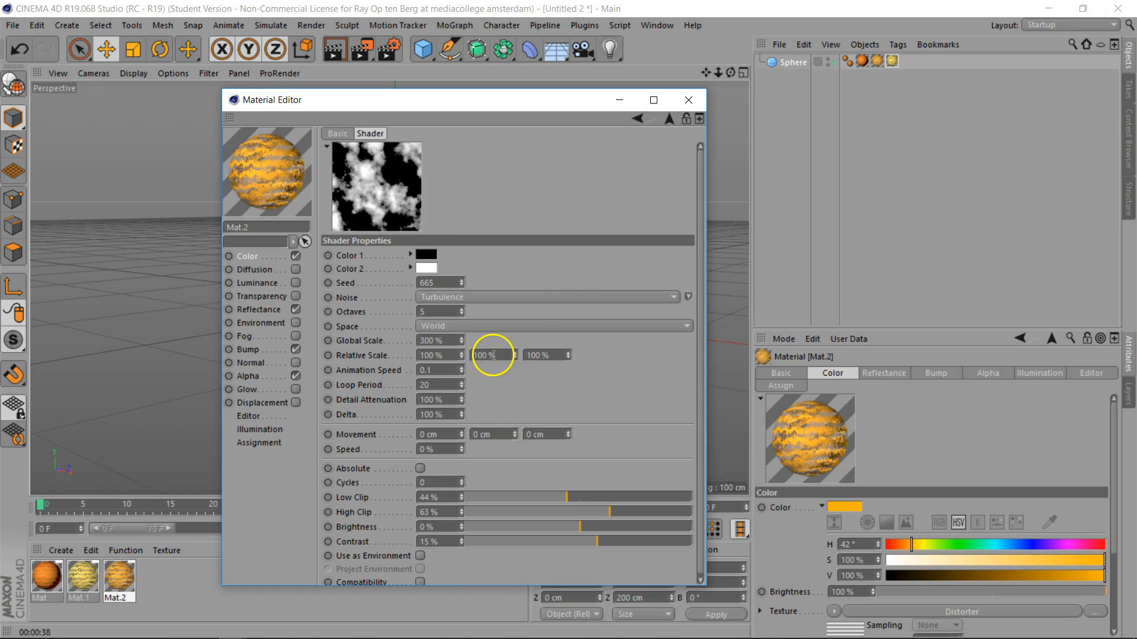
left_click(668, 120)
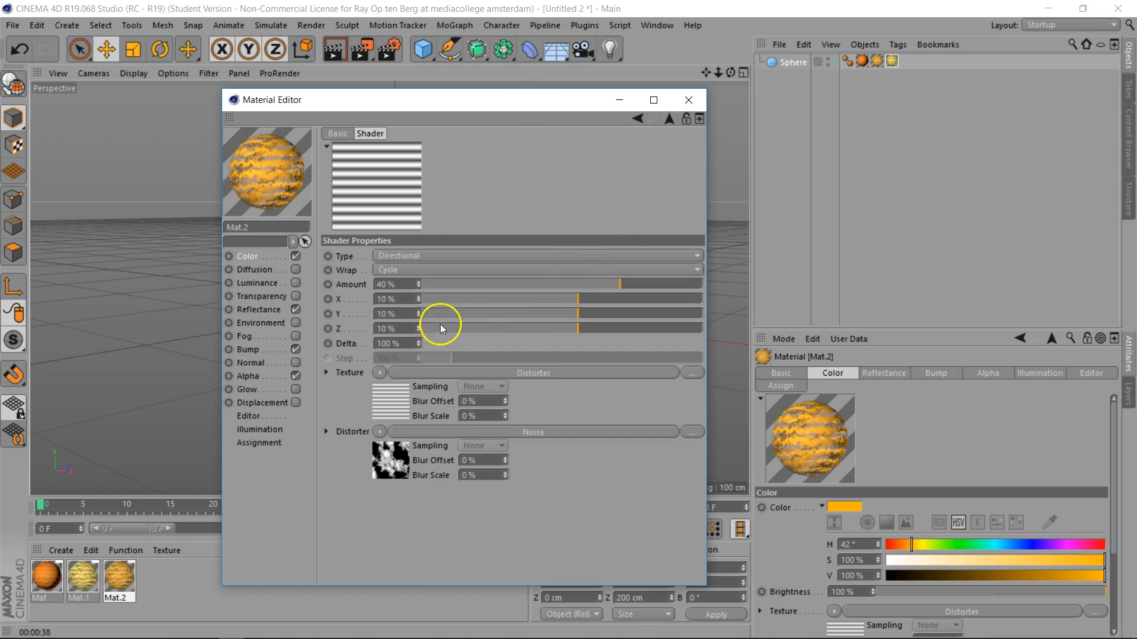
left_click(397, 283)
type("20")
key("Return")
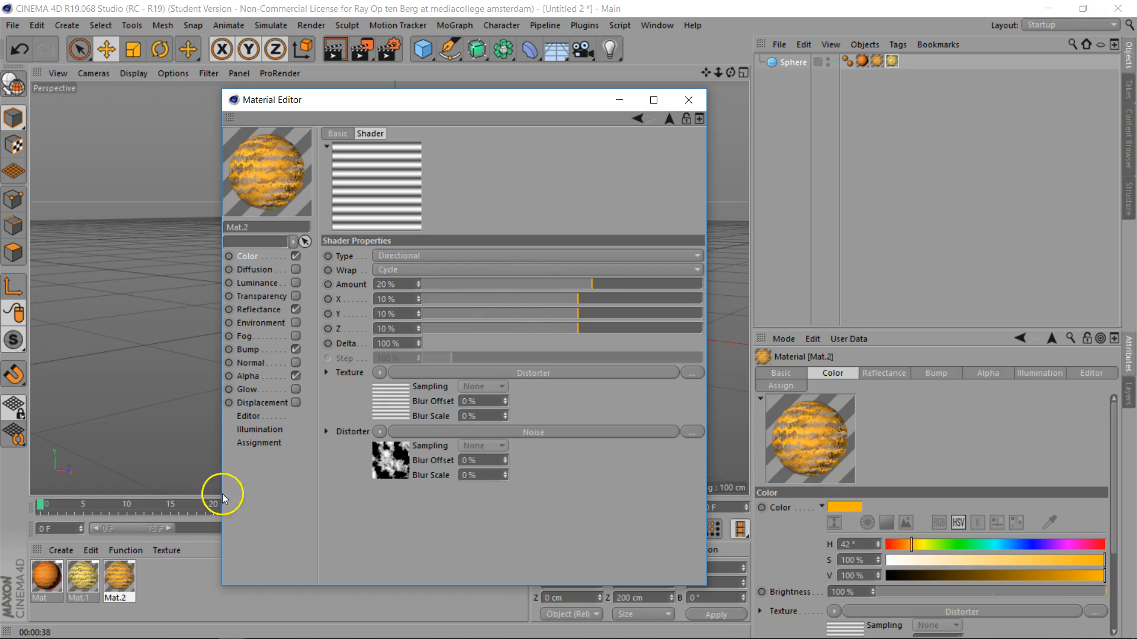
Set the outer Distorter amount in Mat.1's color channel to 10%, close the material editor and render the view.
left_click(81, 577)
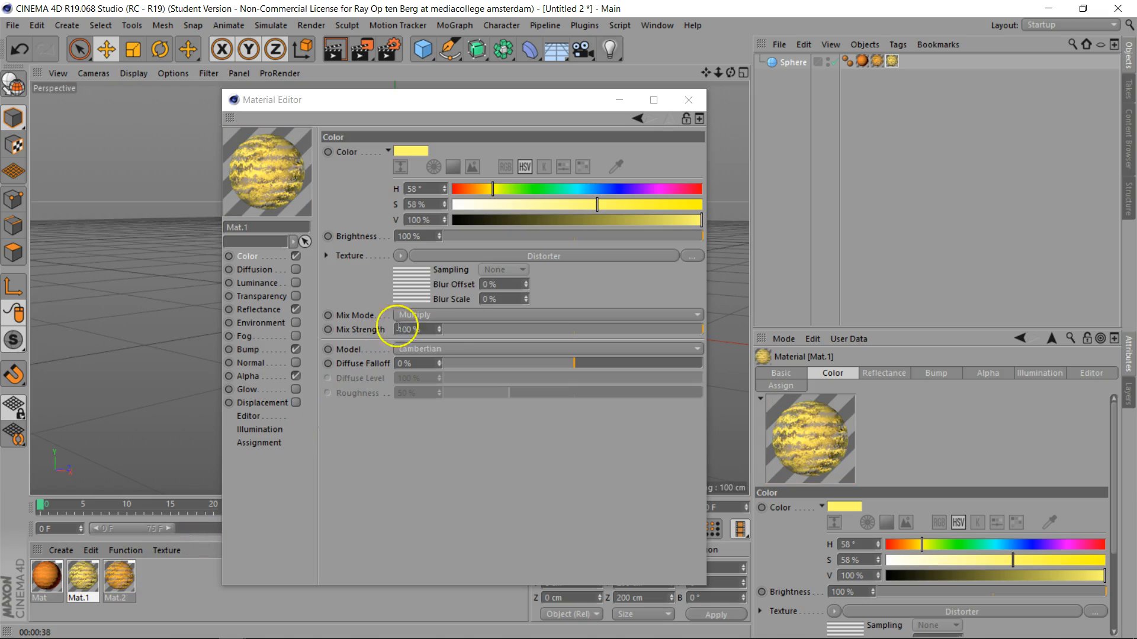
left_click(520, 255)
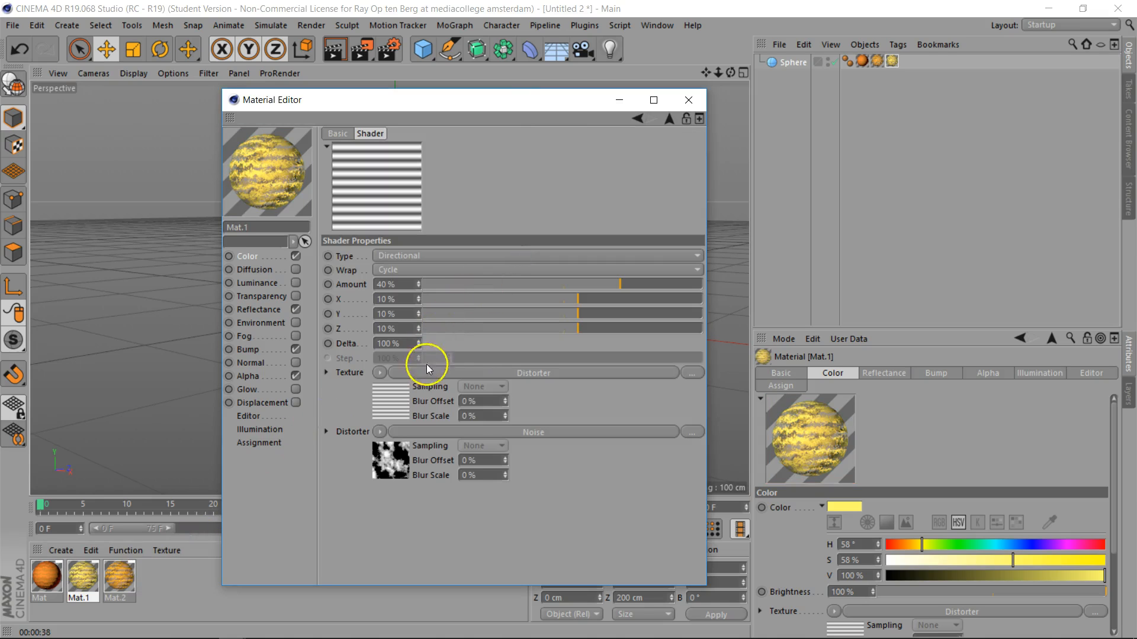
left_click(486, 429)
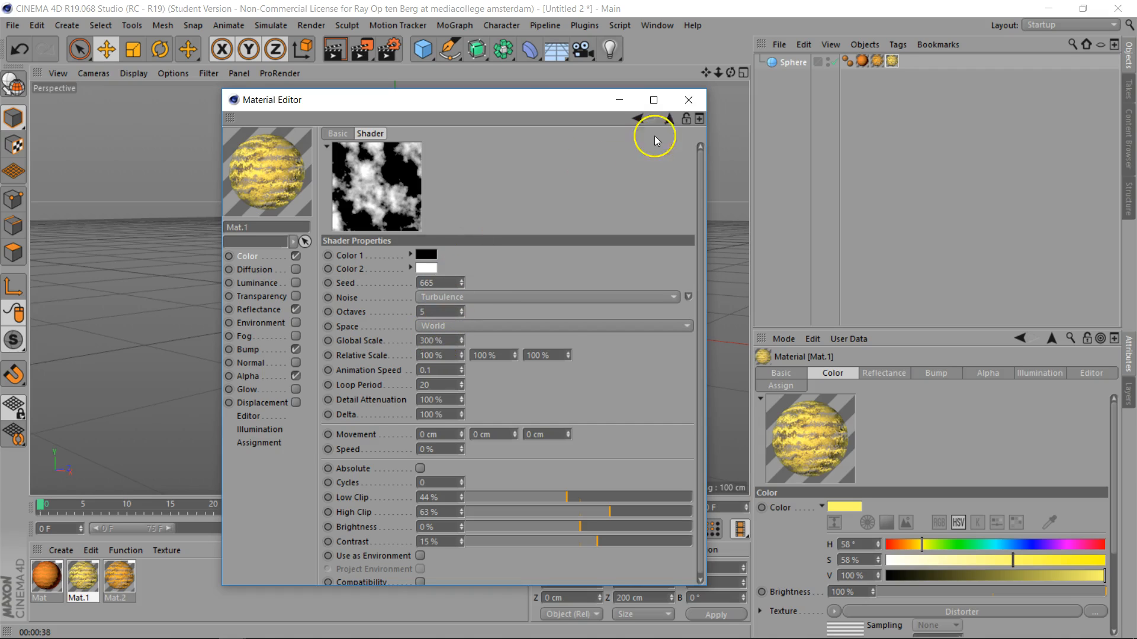
left_click(670, 118)
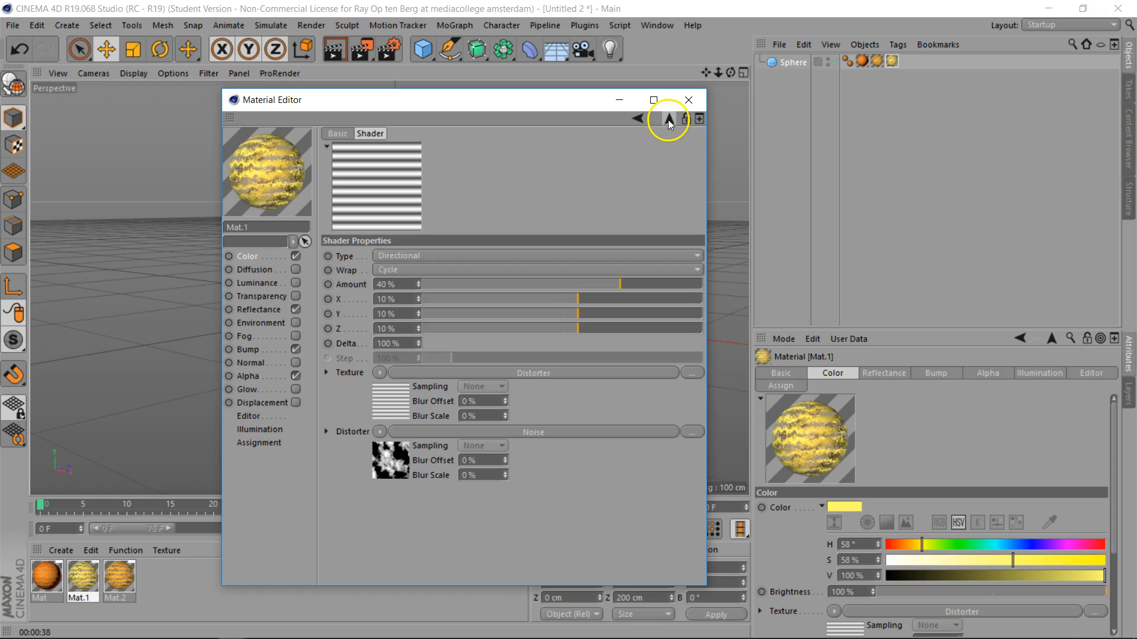
left_click(401, 284)
key("BackSpace")
key("BackSpace")
key("BackSpace")
key("BackSpace")
type("10")
key("Return")
left_click(688, 100)
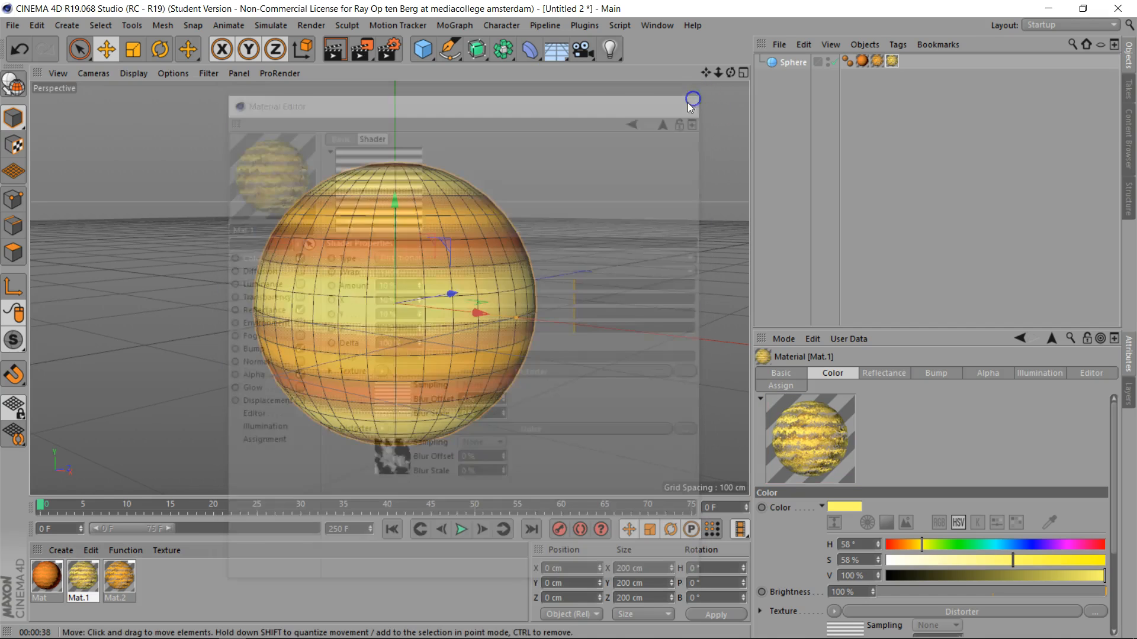
left_click(335, 50)
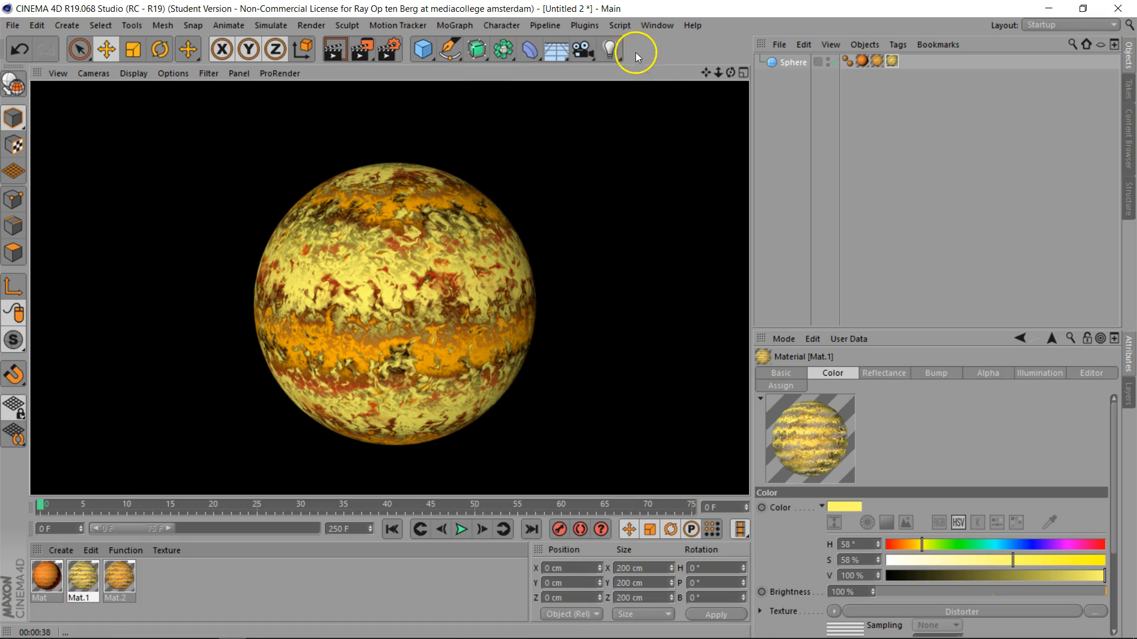
Add an infinite light to the scene and duplicate it.
left_click_drag(611, 55, 731, 119)
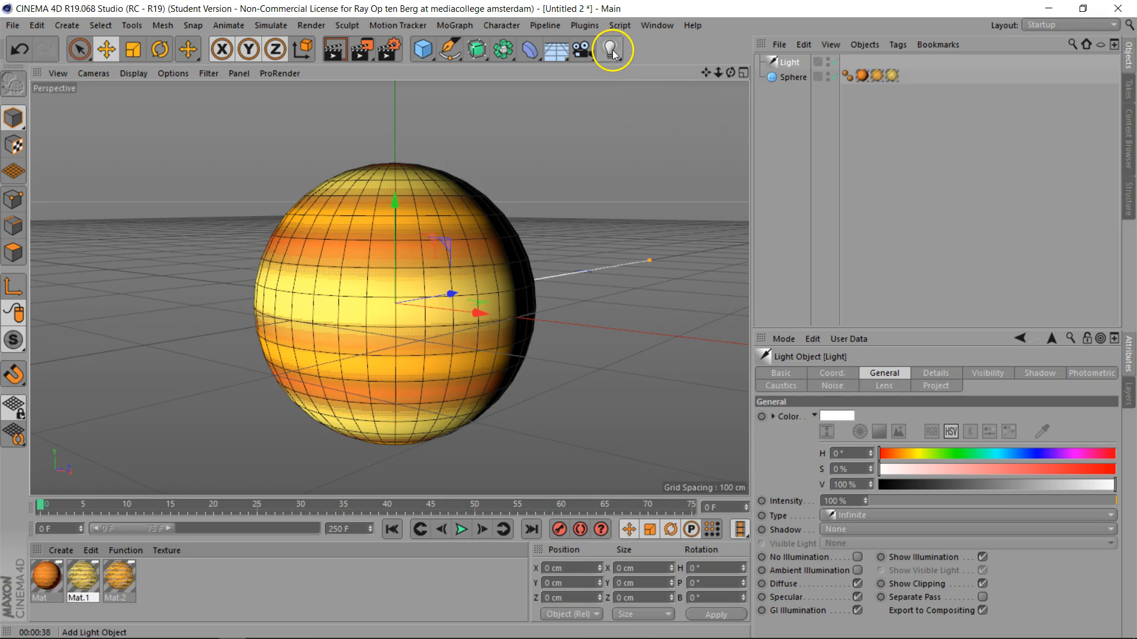
left_click(791, 65)
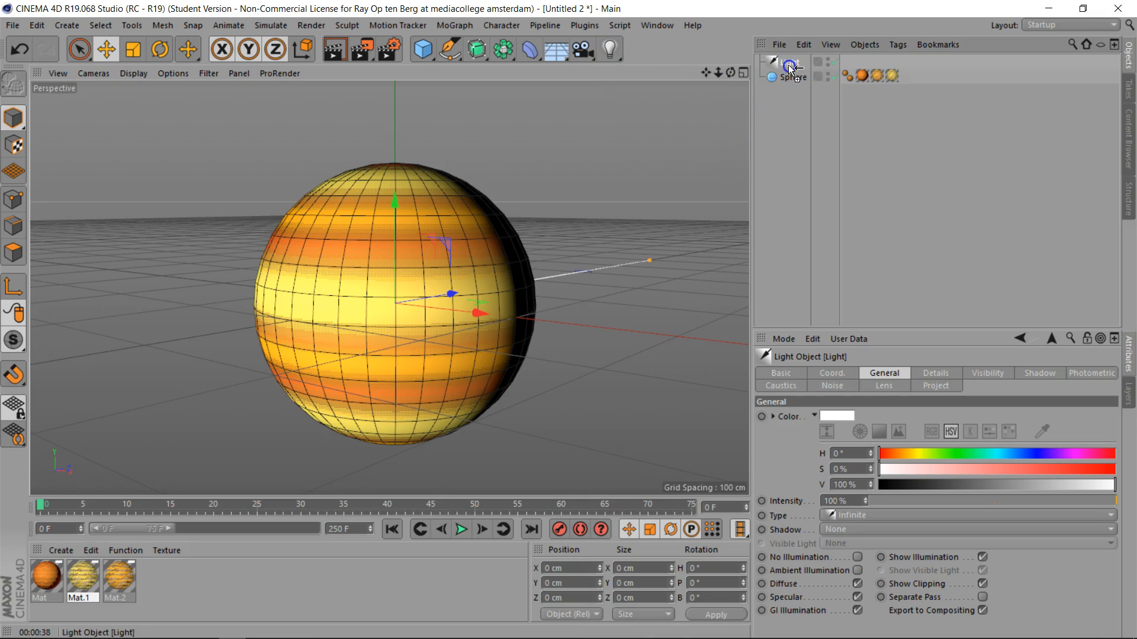
left_click_drag(789, 64, 791, 70, "ctrl")
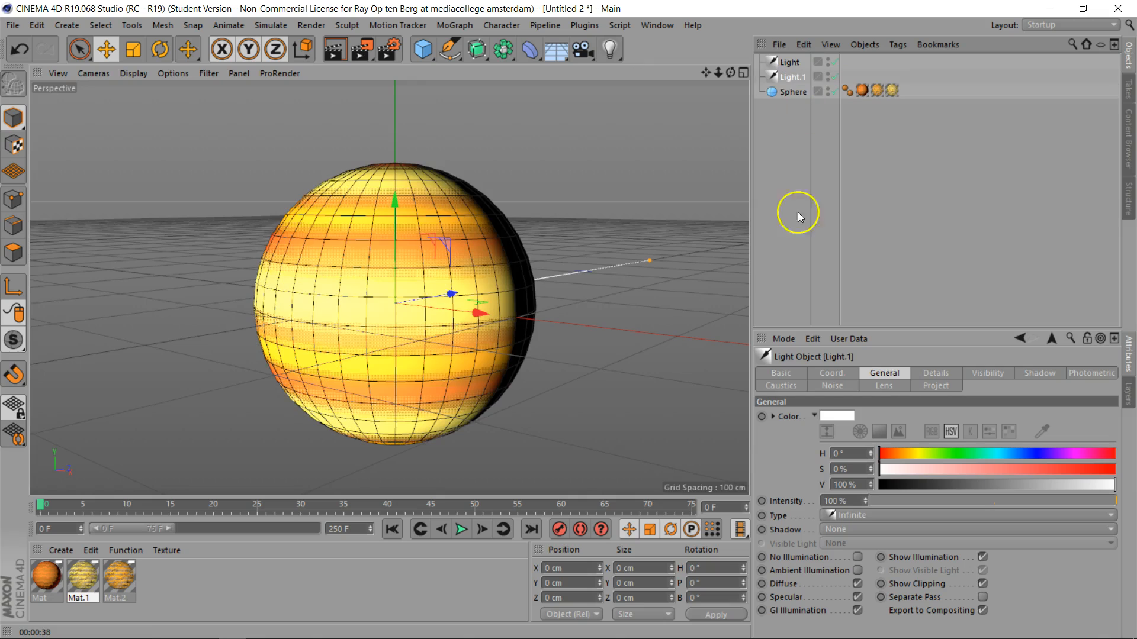
Set the duplicated light's heading rotation to 180° so it shines from the opposite direction.
left_click(835, 373)
left_click(997, 417)
type("180")
key("Return")
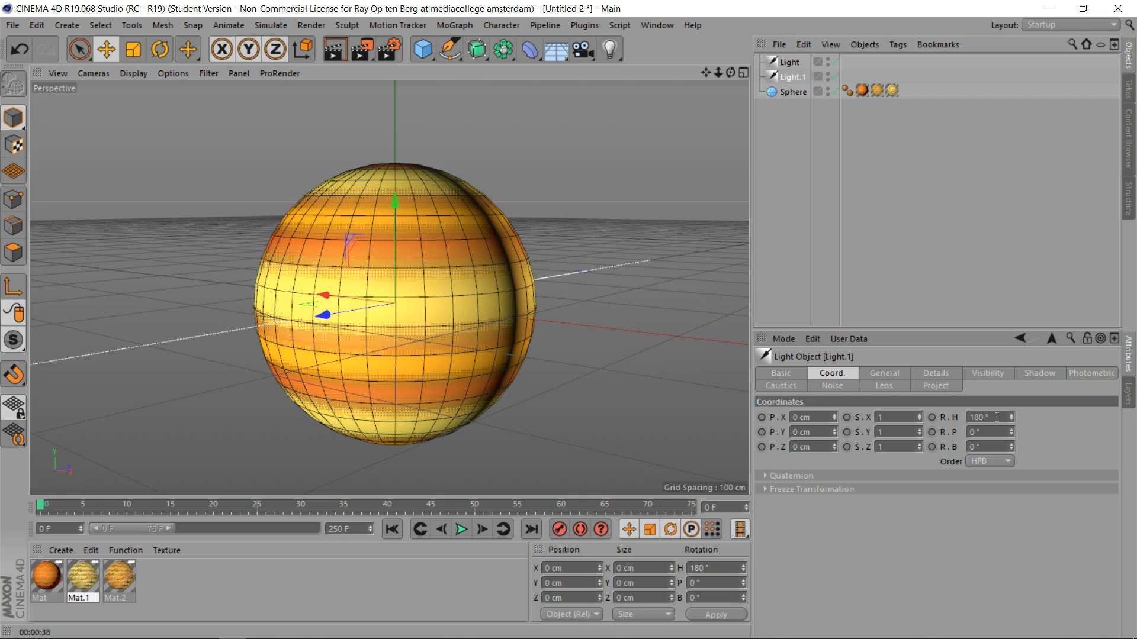
Rotate the duplicated light to a heading of about 193° and render the view.
key("r")
left_click_drag(371, 314, 396, 315)
left_click(334, 50)
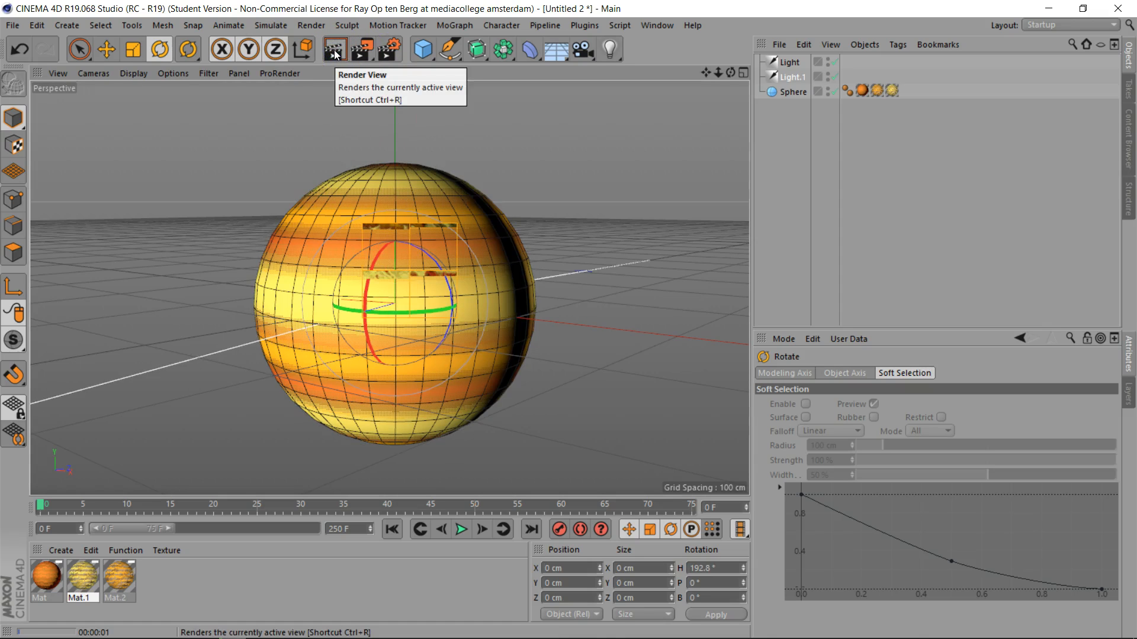